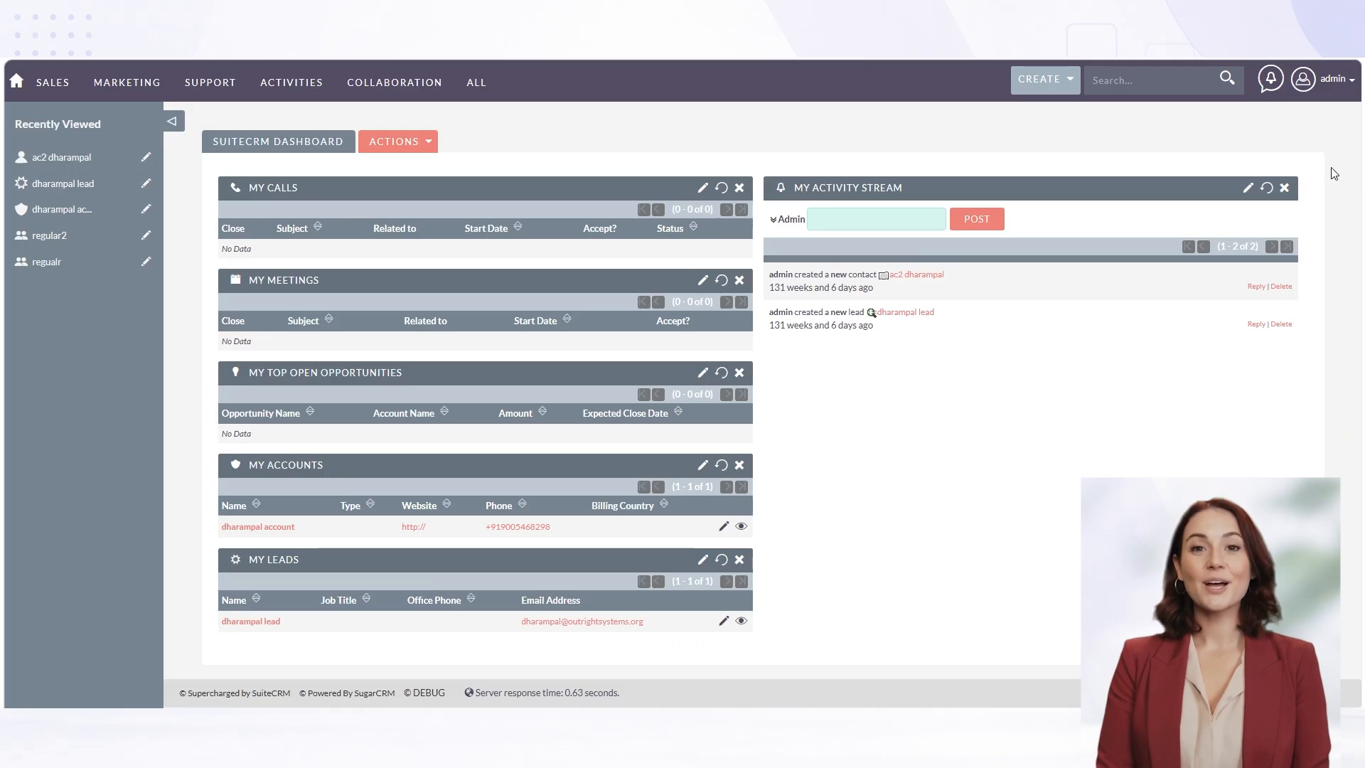
# Open Studio from the administration area's Developer Tools and choose the Accounts module to edit
pyautogui.click(1321, 87)
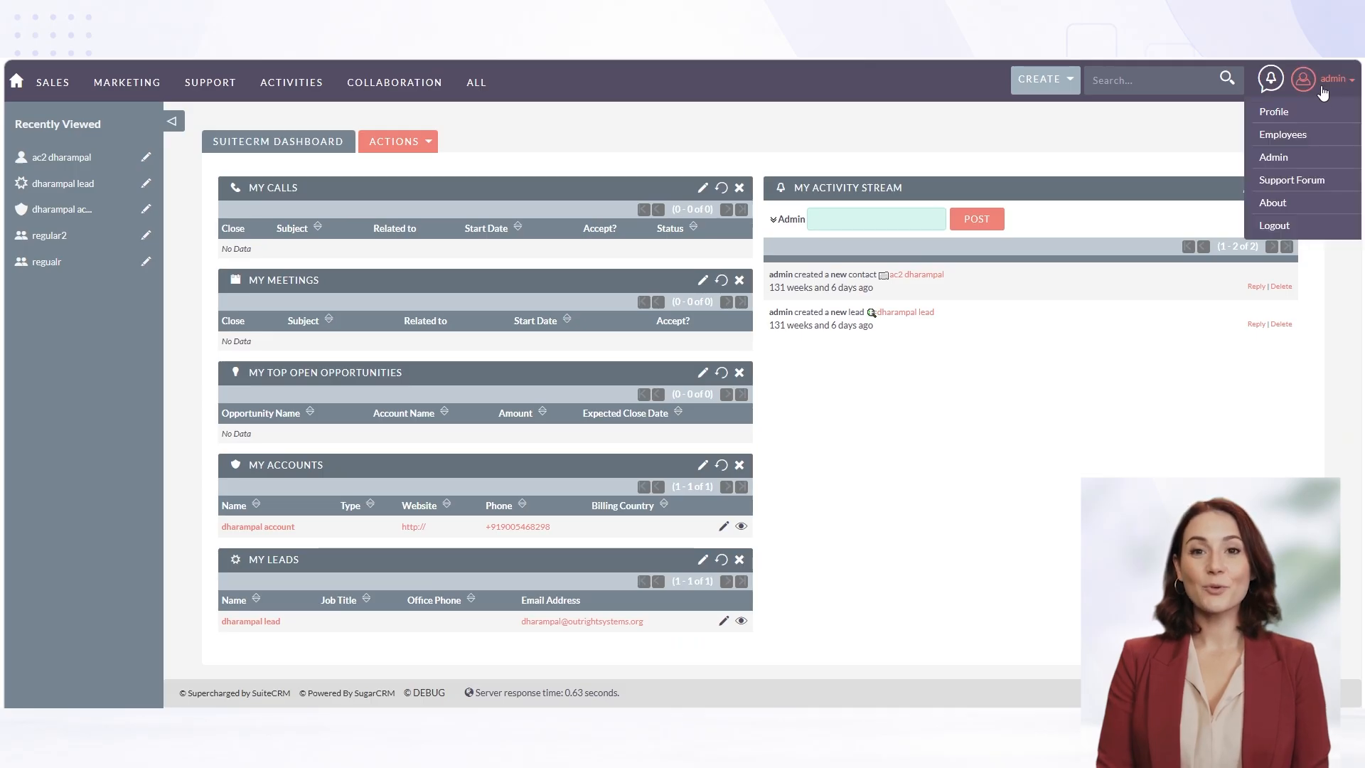
pyautogui.click(1275, 157)
pyautogui.scroll(-15, 569, 320)
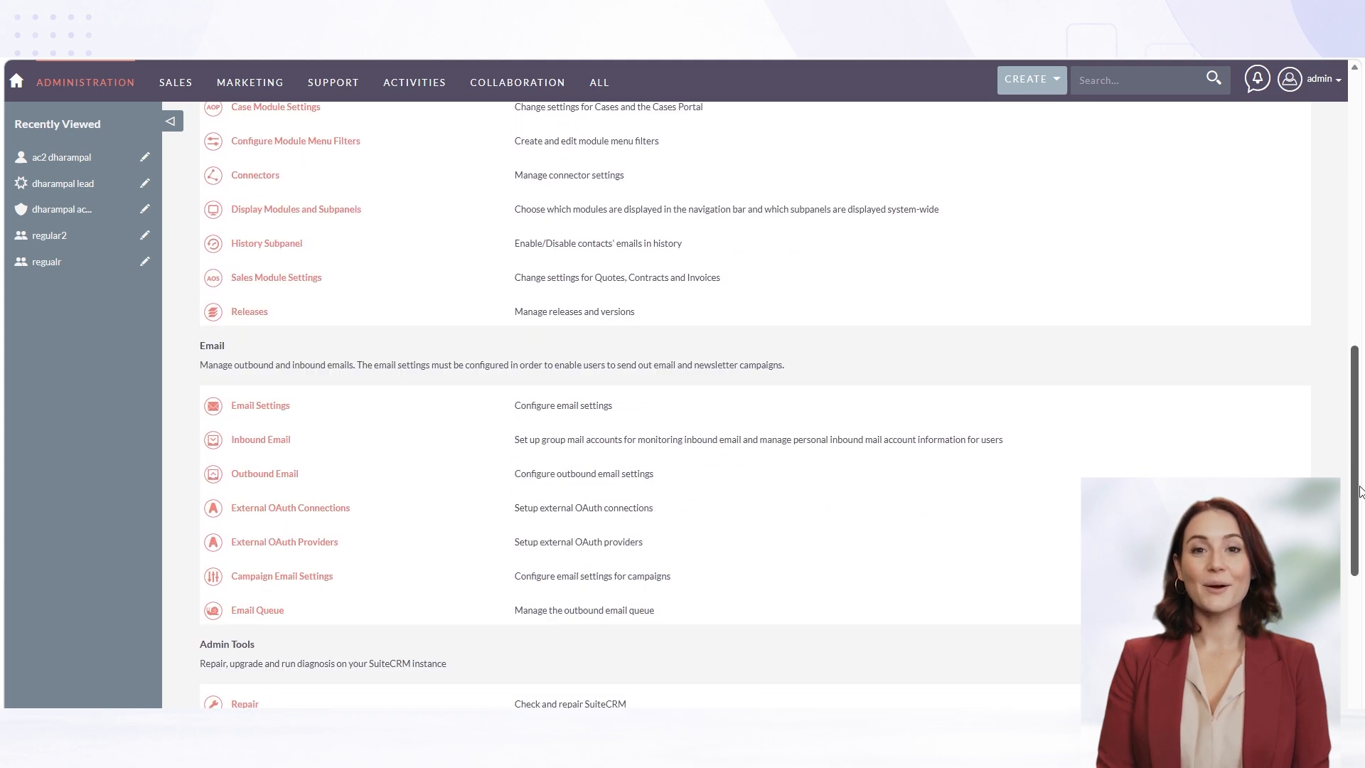
pyautogui.moveTo(200, 294); pyautogui.dragTo(607, 327)
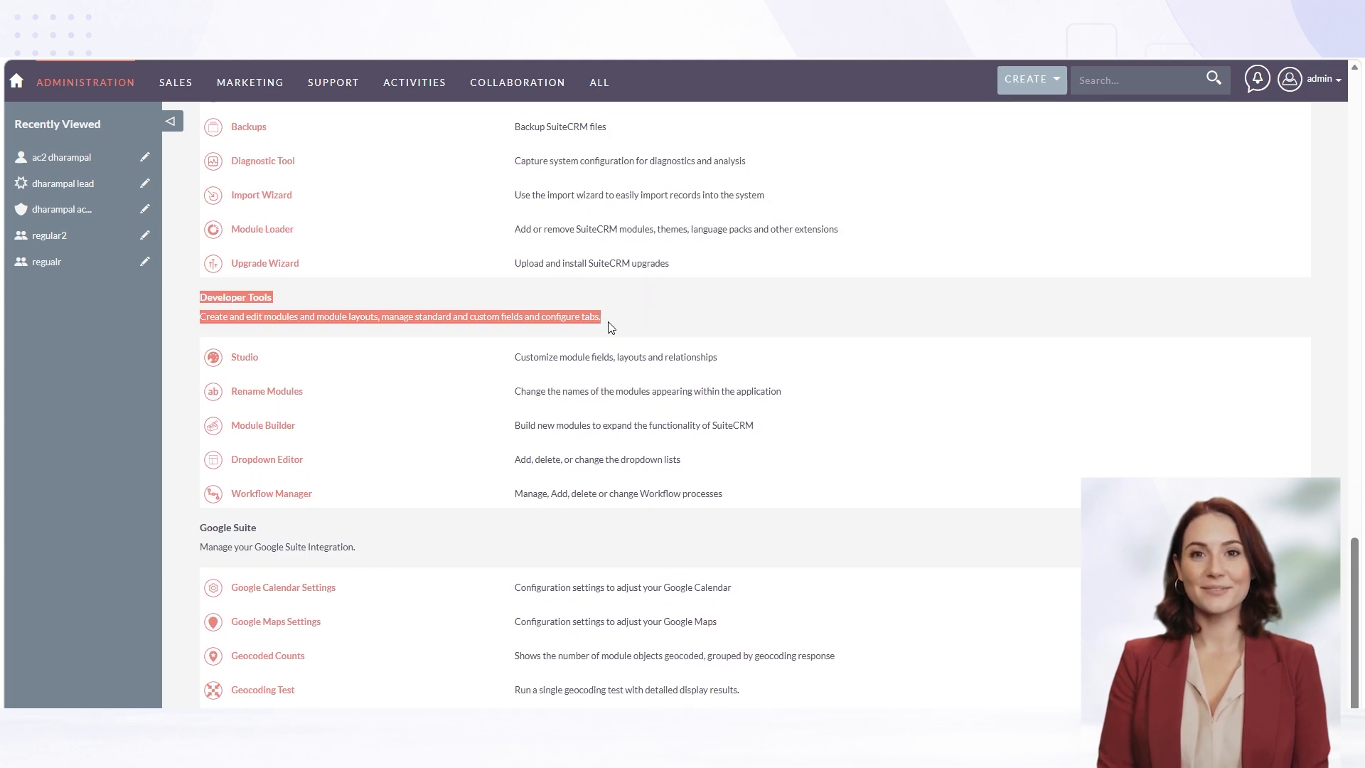
pyautogui.click(244, 357)
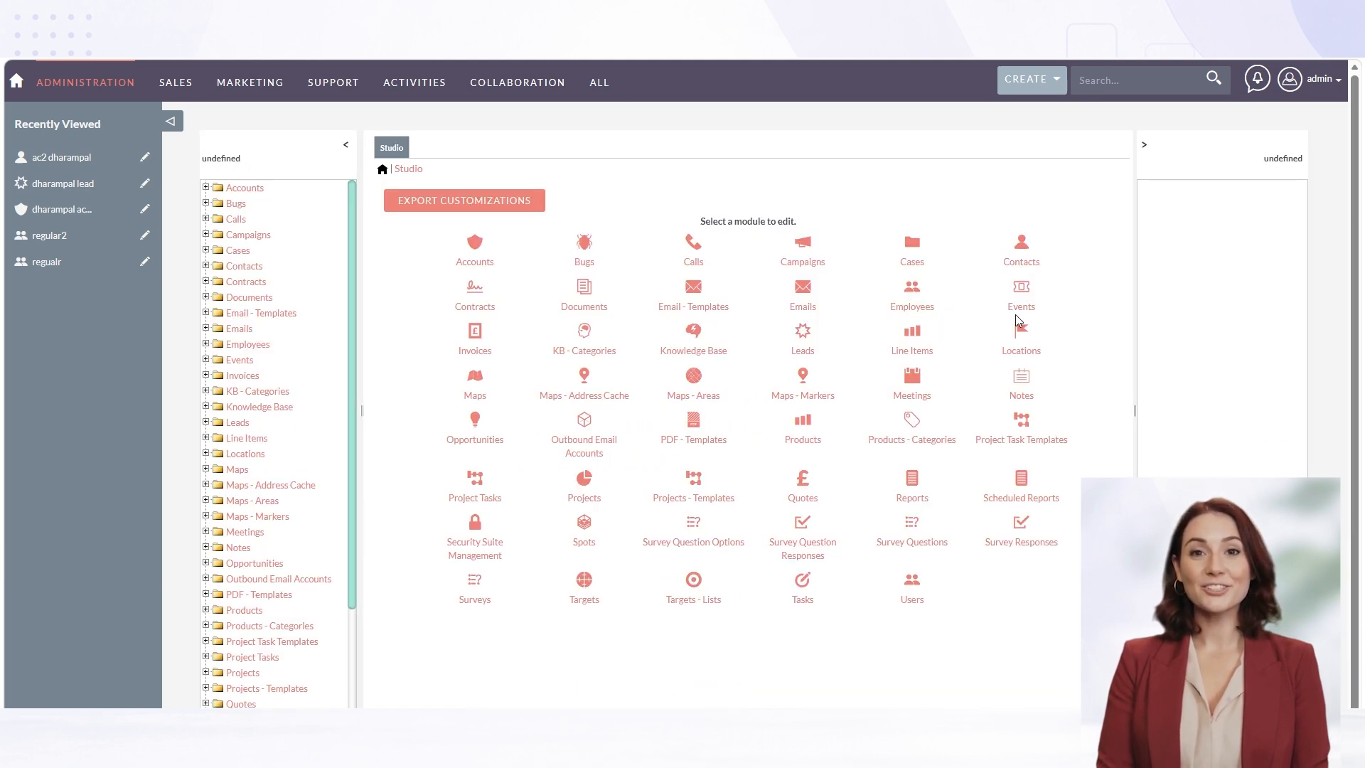
pyautogui.click(470, 263)
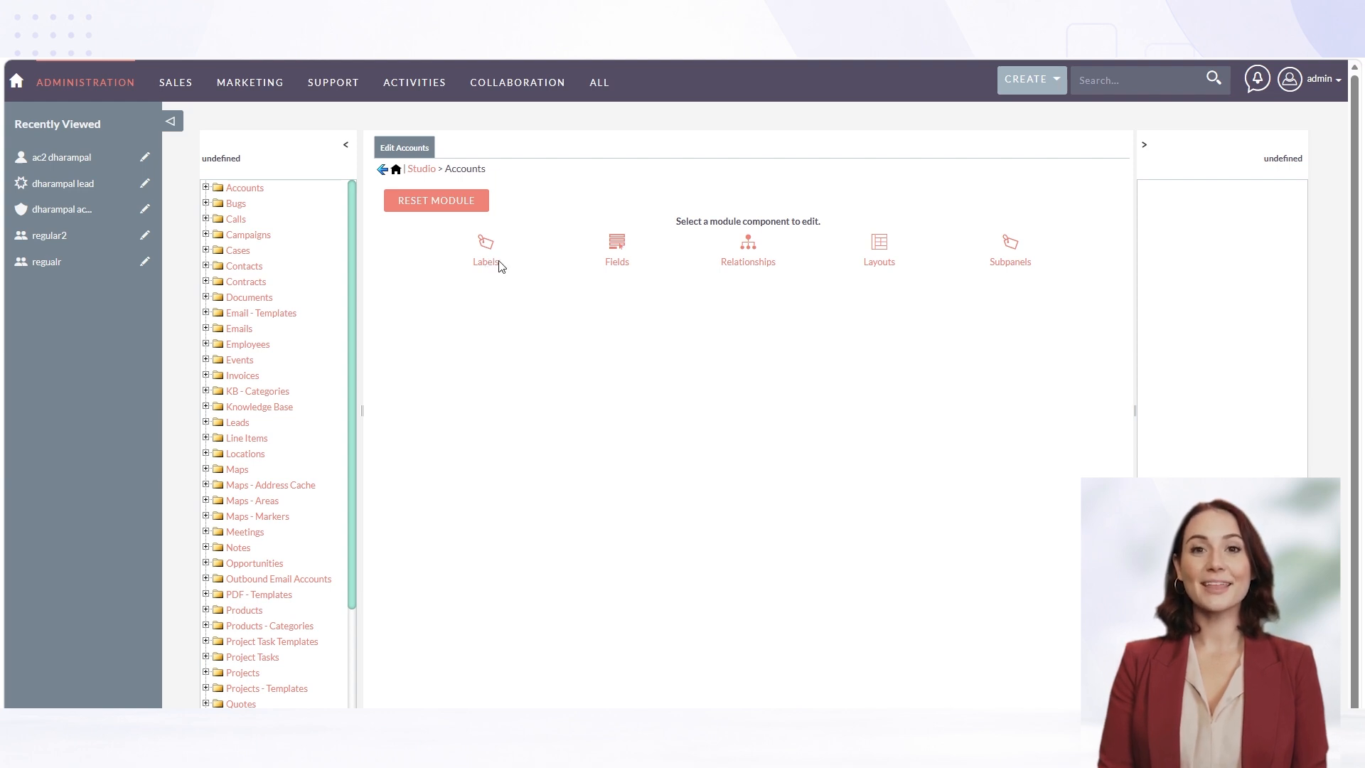
# Review the label definitions of the Accounts module and return to its component overview
pyautogui.click(488, 262)
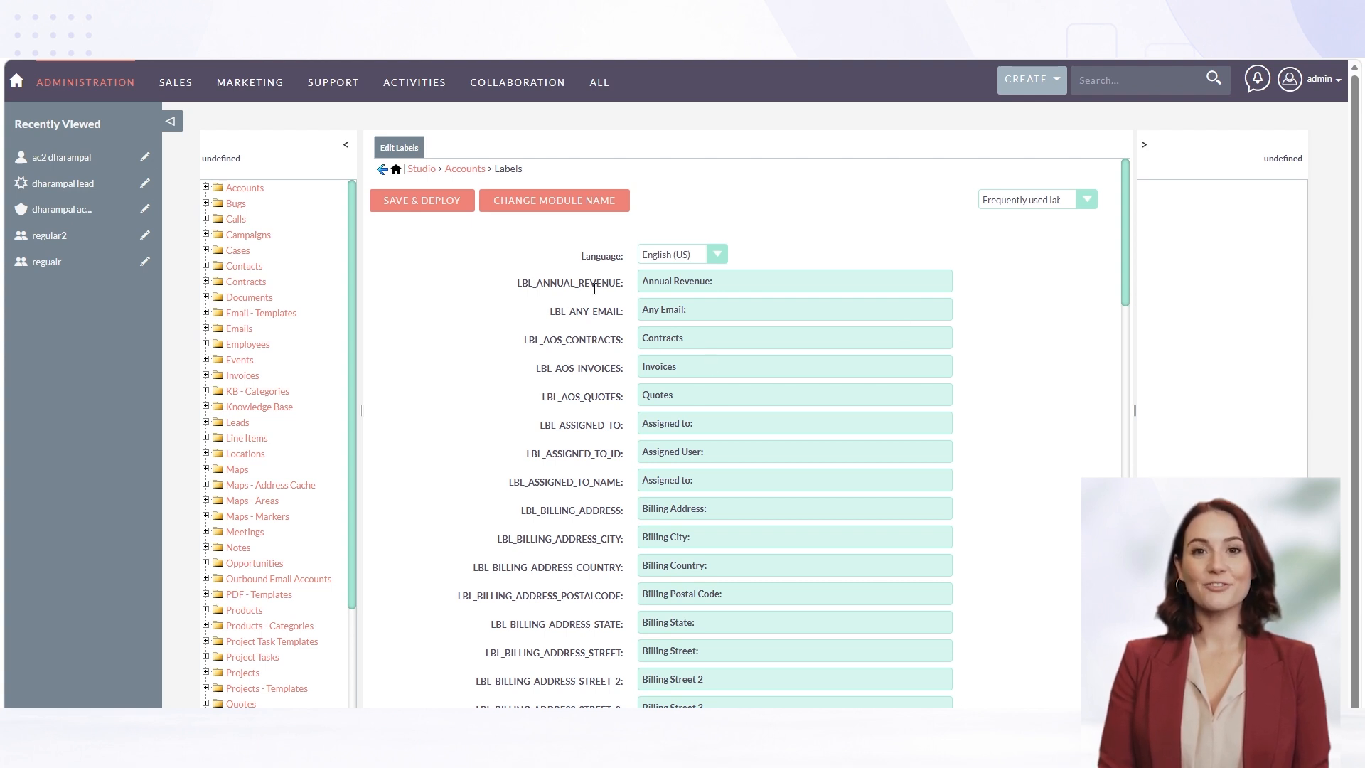
pyautogui.scroll(-5, 594, 289)
pyautogui.scroll(-7, 594, 293)
pyautogui.scroll(-6, 596, 294)
pyautogui.scroll(-2, 596, 294)
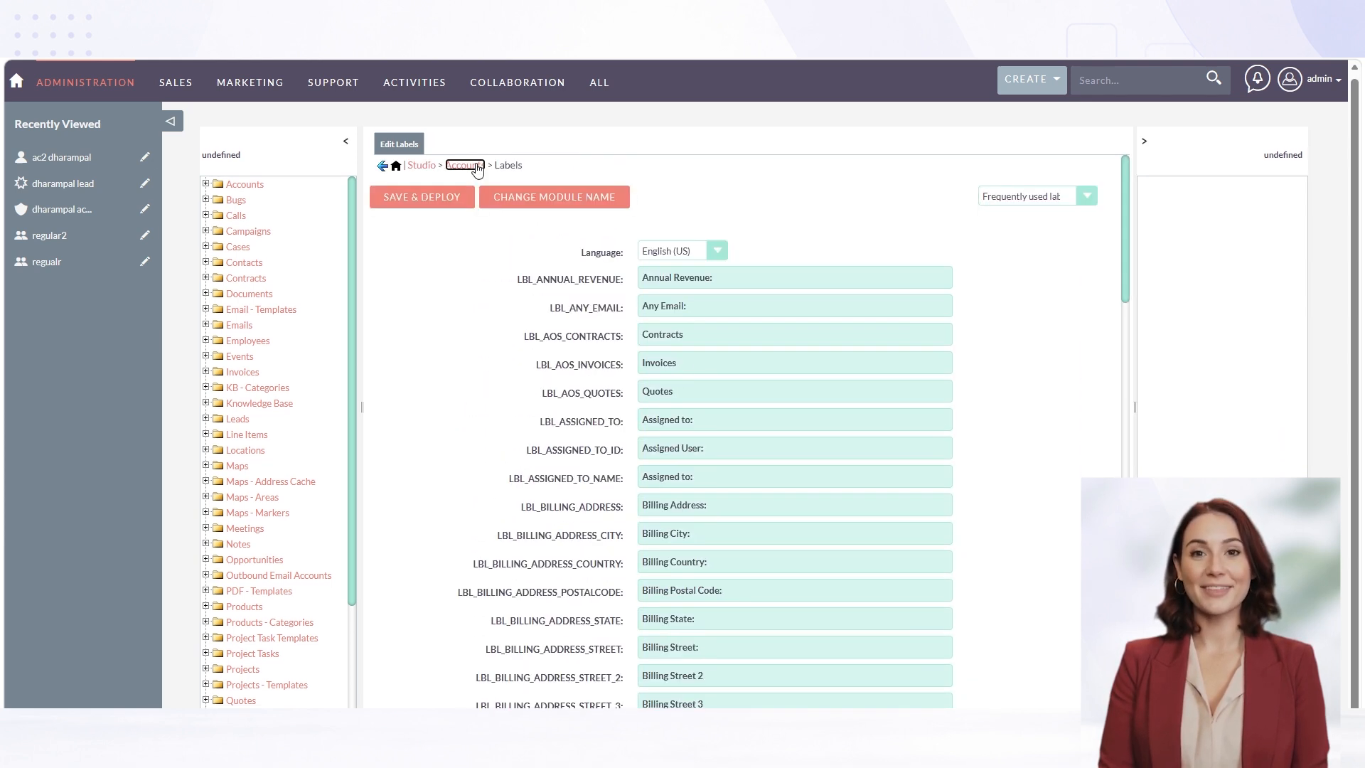
pyautogui.click(448, 164)
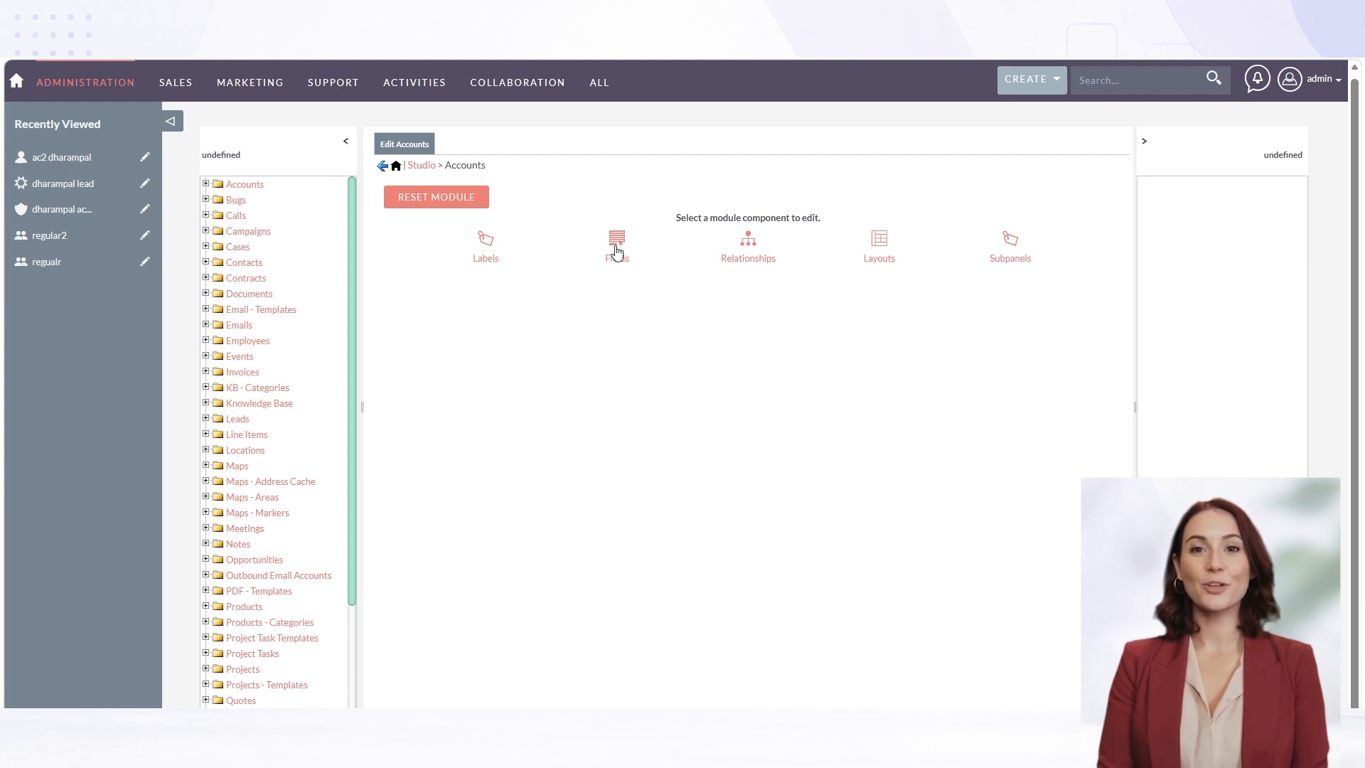
# Add a TextField named outr_text_field with the display label "outr text field" to the Accounts module and save it
pyautogui.click(618, 253)
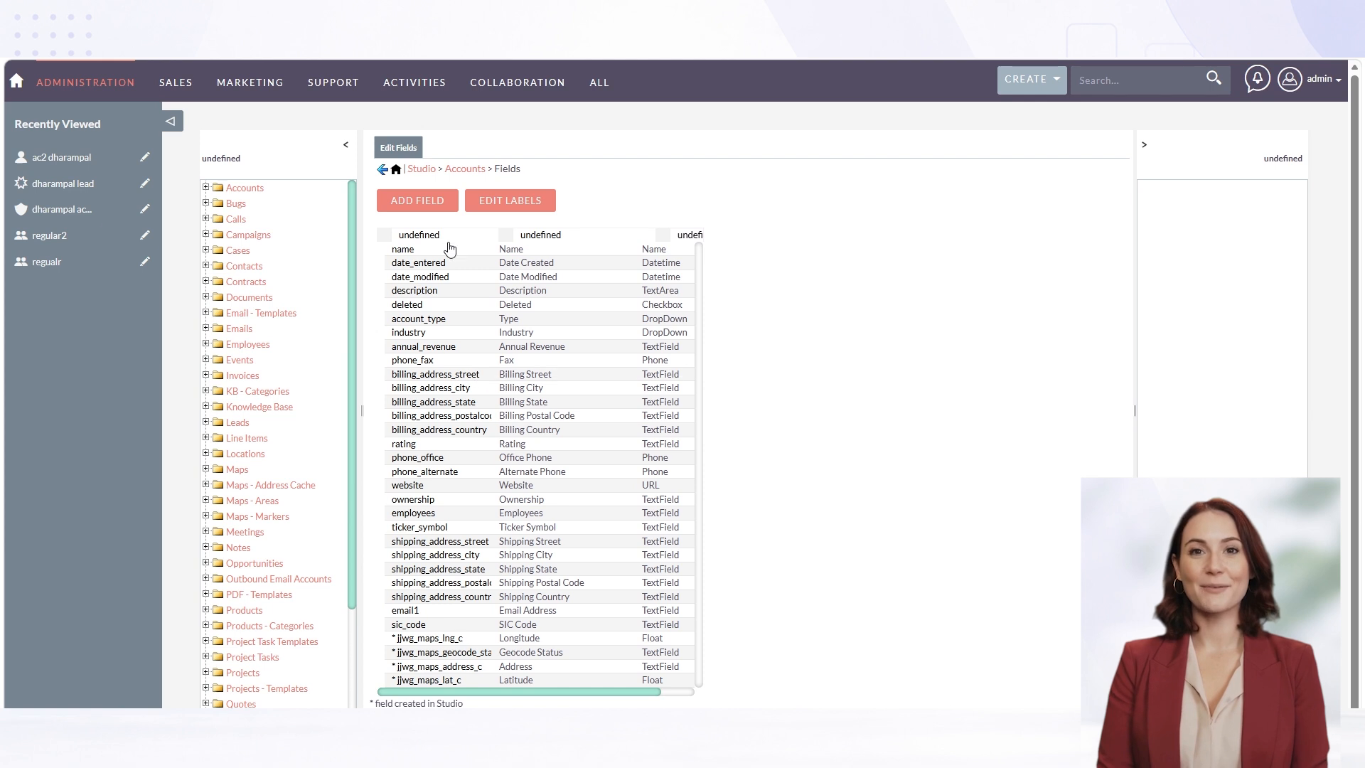
pyautogui.click(413, 207)
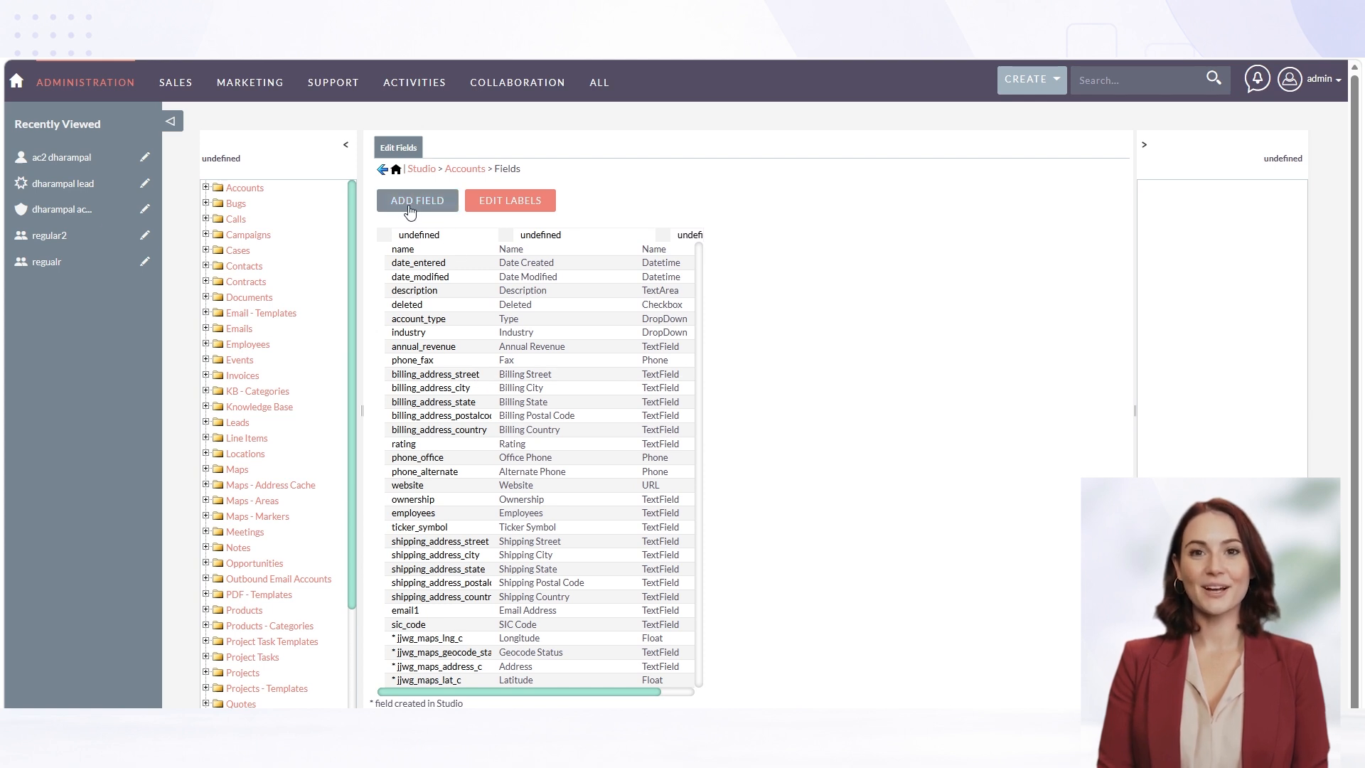
pyautogui.click(553, 227)
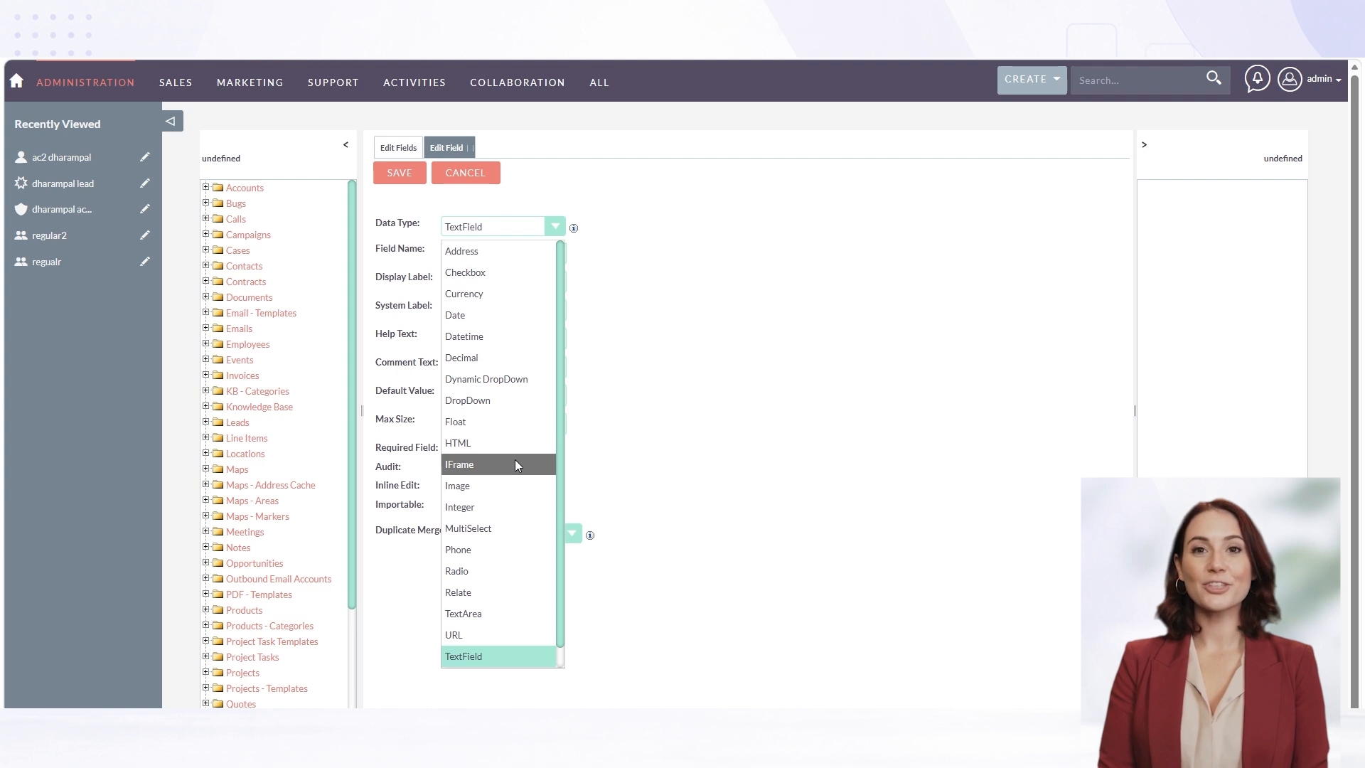
pyautogui.scroll(-1, 514, 460)
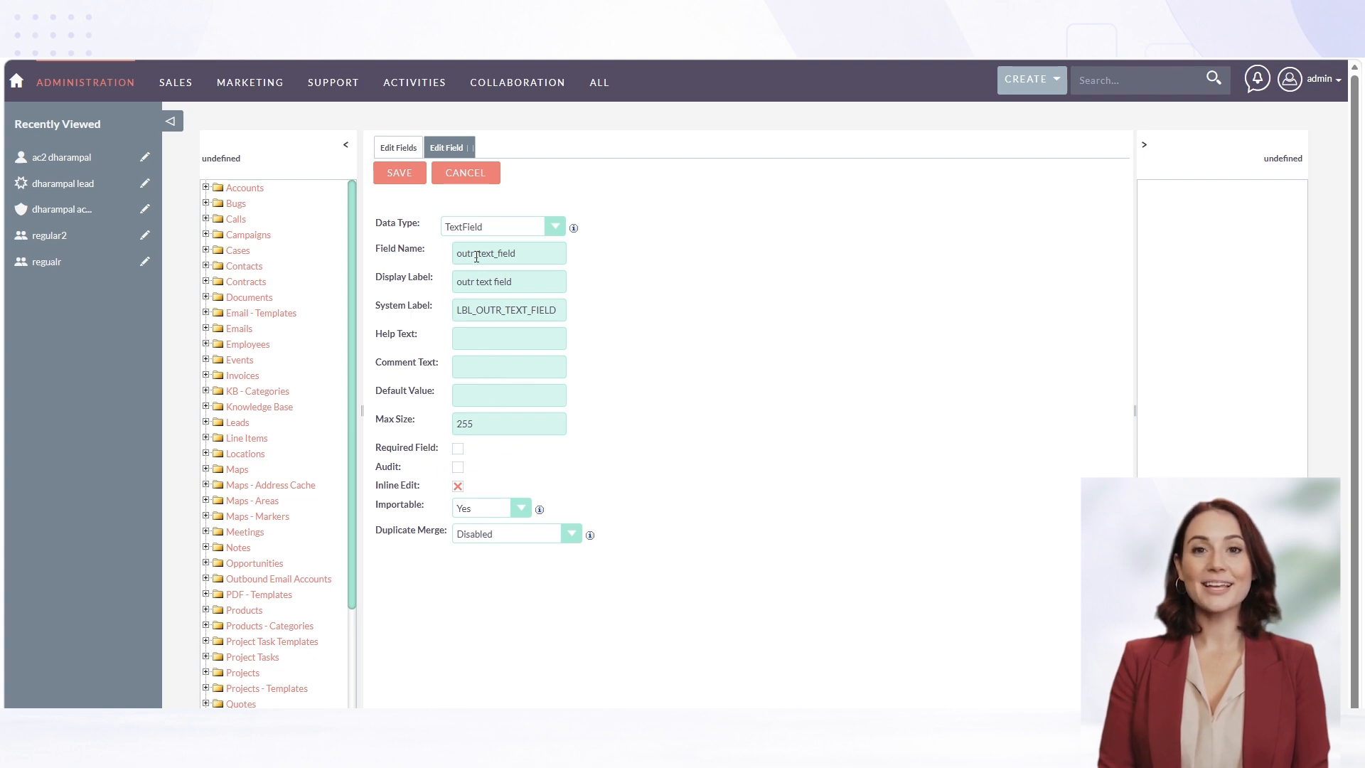
pyautogui.click(405, 172)
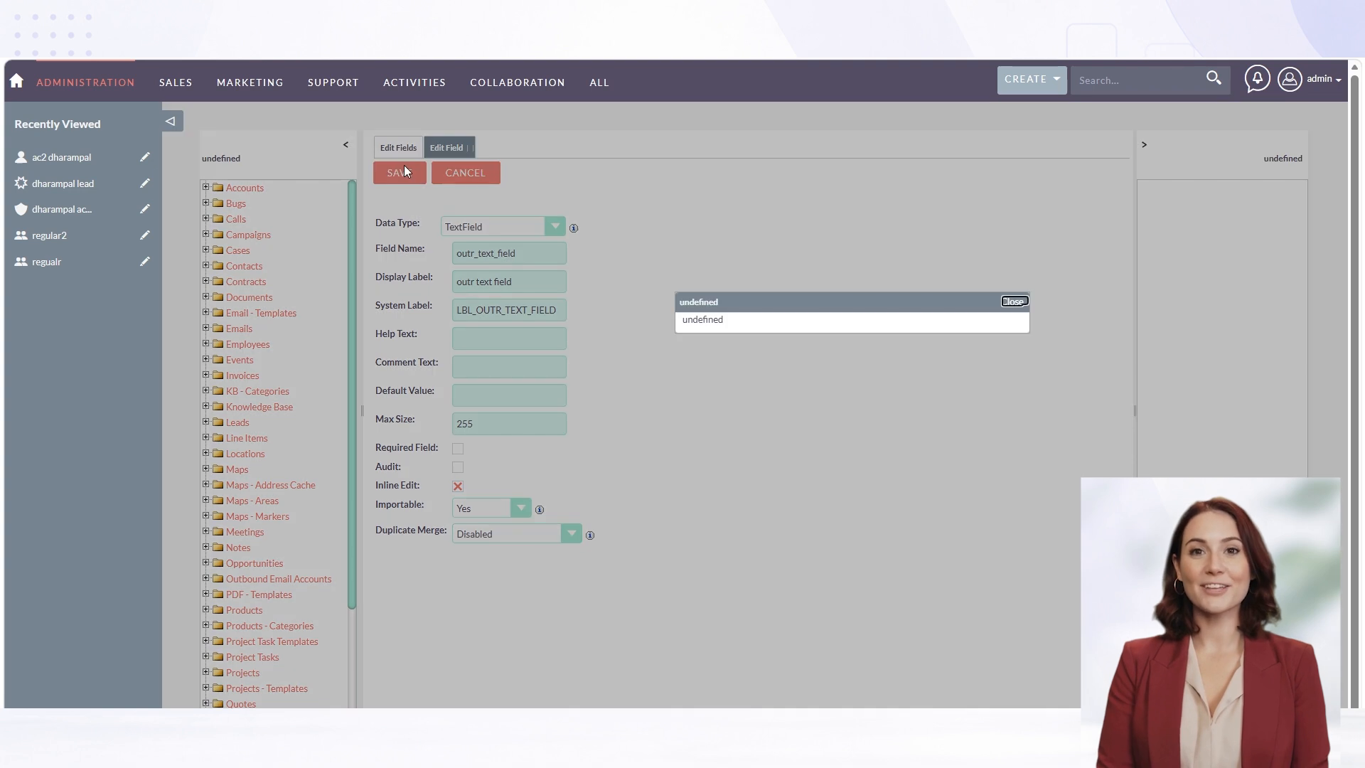
pyautogui.click(1016, 302)
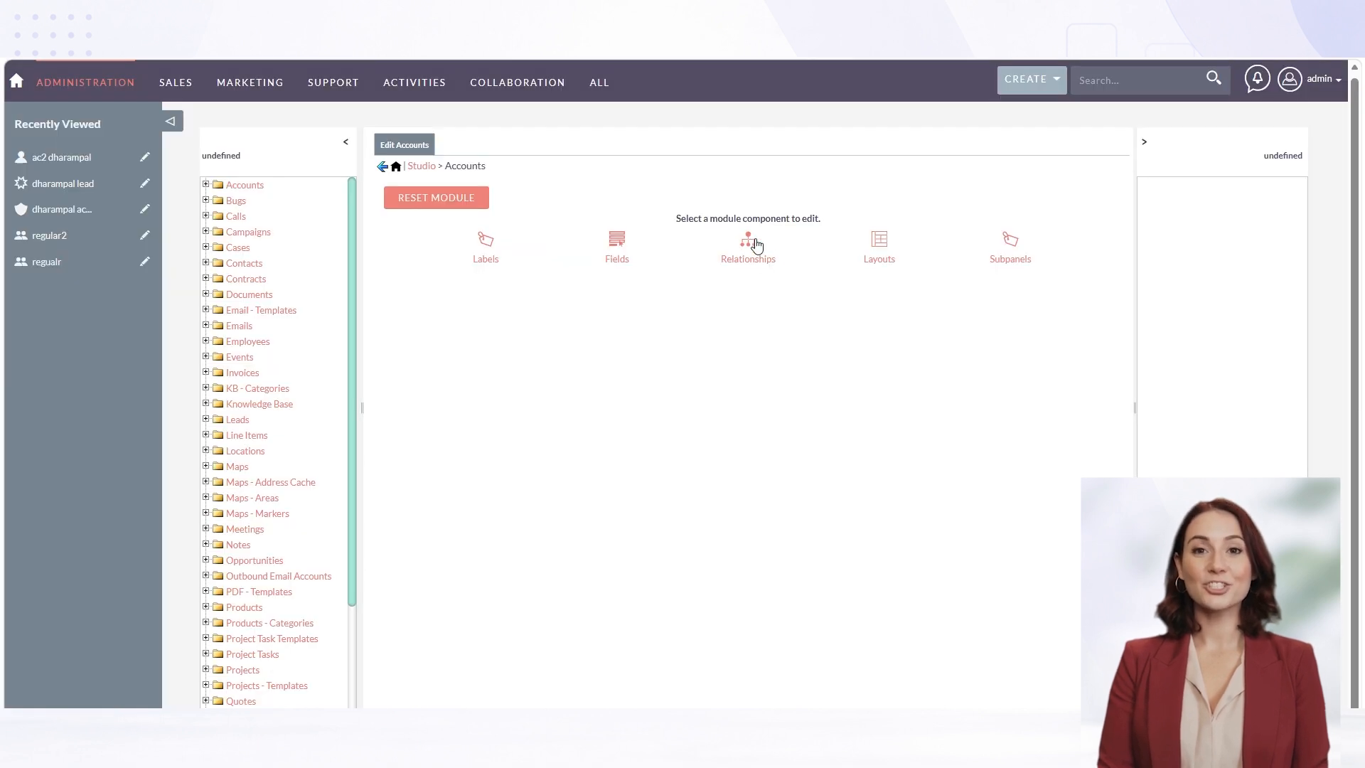
# Start a new relationship for Accounts and try the One to One, One to Many and Many to Many types
pyautogui.click(748, 263)
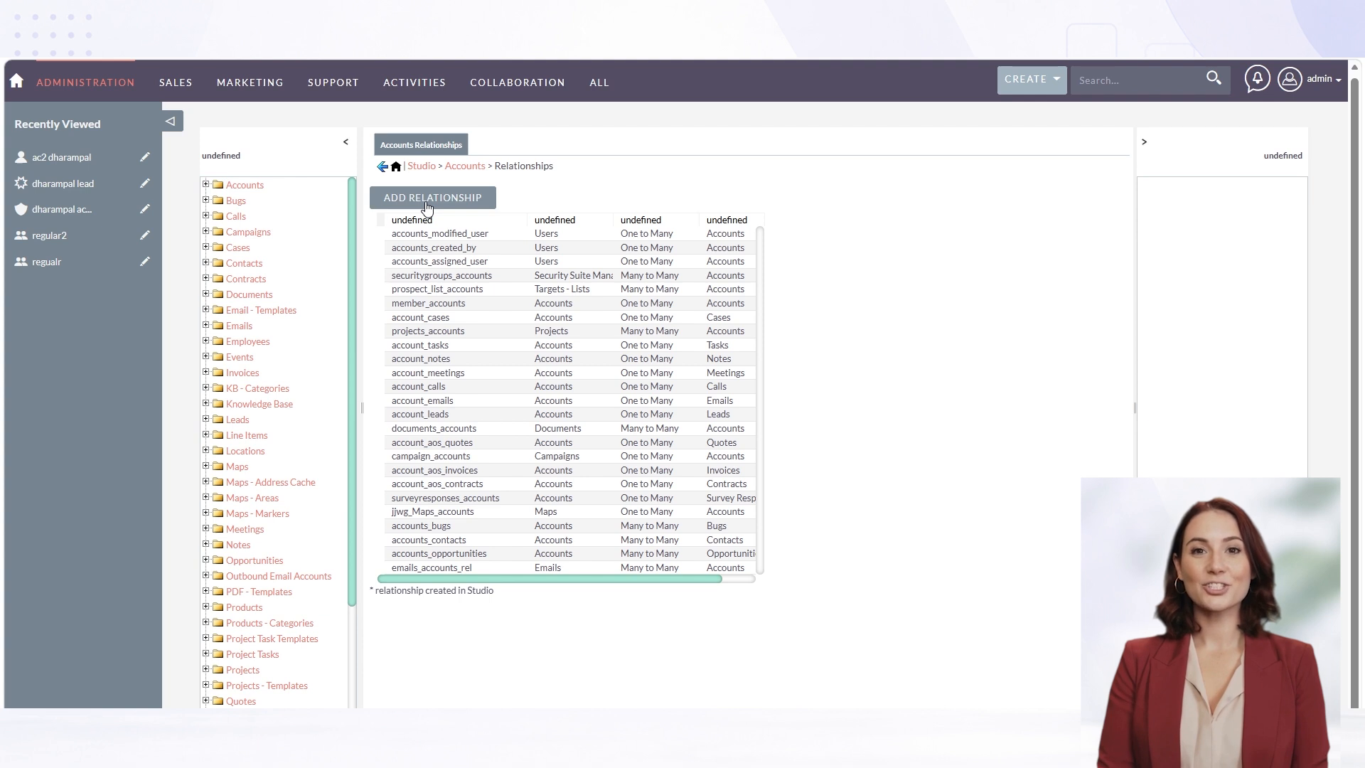
pyautogui.click(427, 206)
pyautogui.click(724, 250)
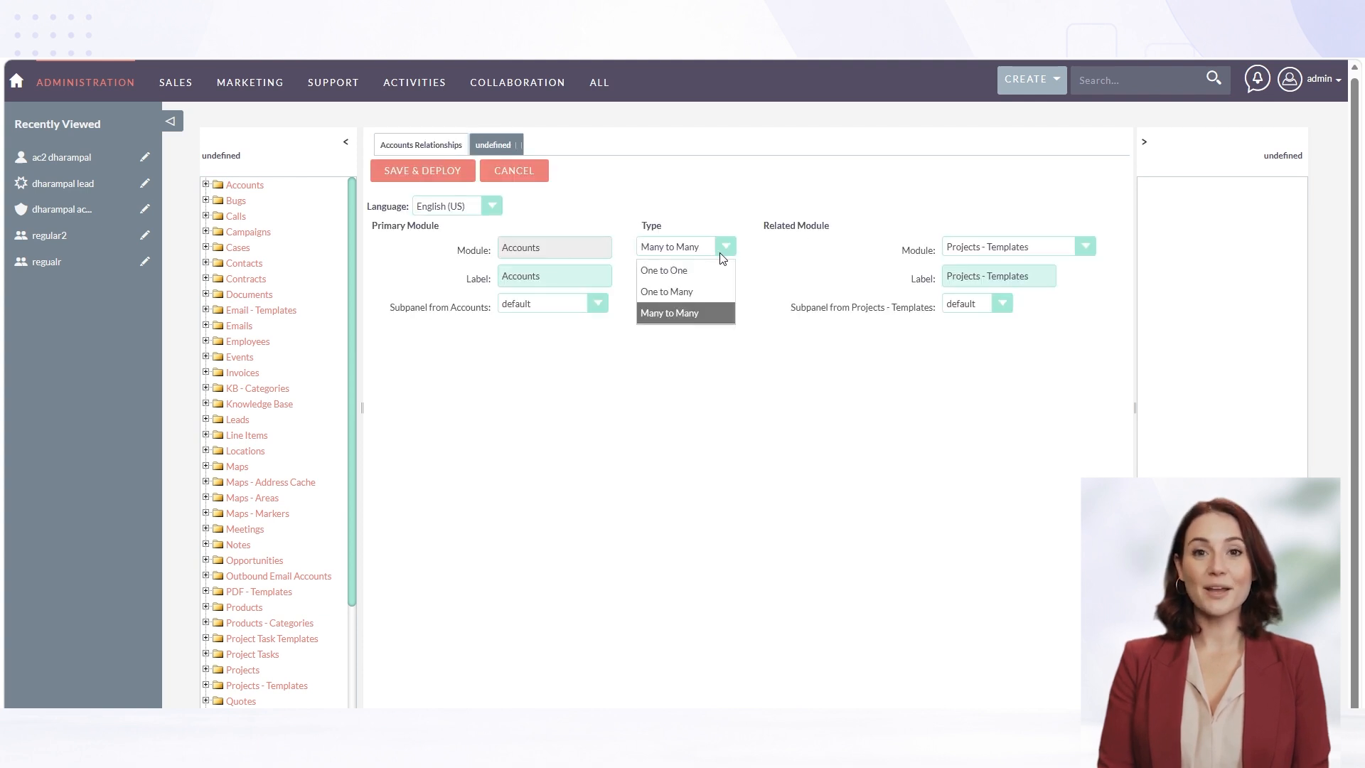
pyautogui.click(702, 270)
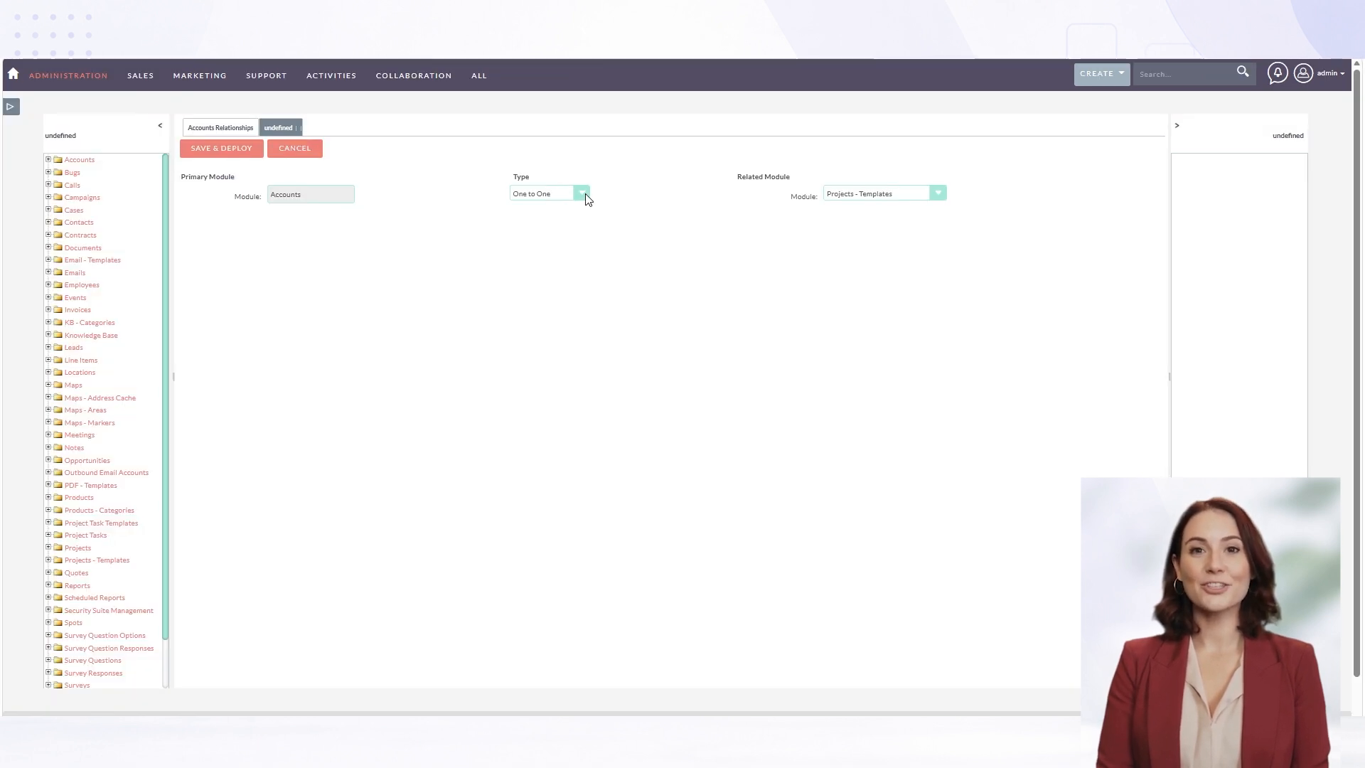
pyautogui.click(584, 195)
pyautogui.click(543, 235)
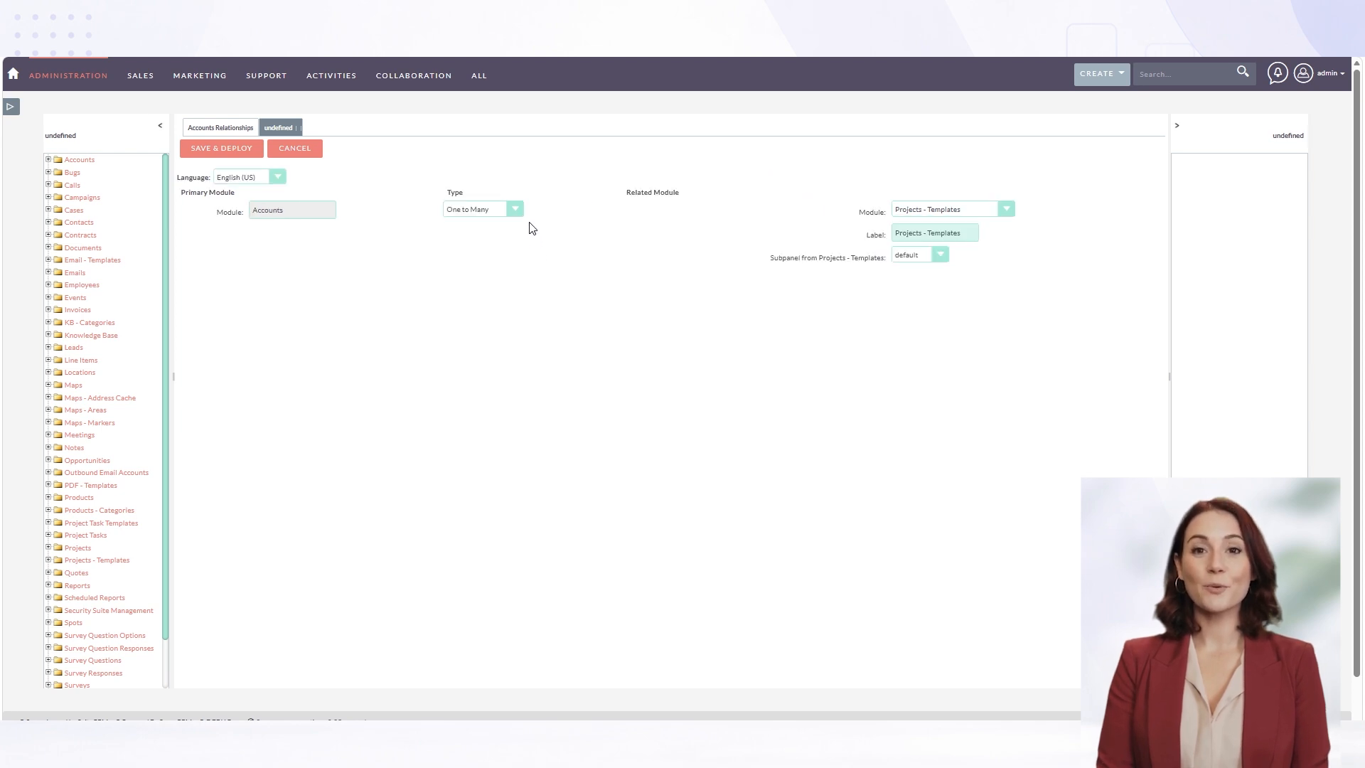
pyautogui.click(517, 209)
pyautogui.click(486, 264)
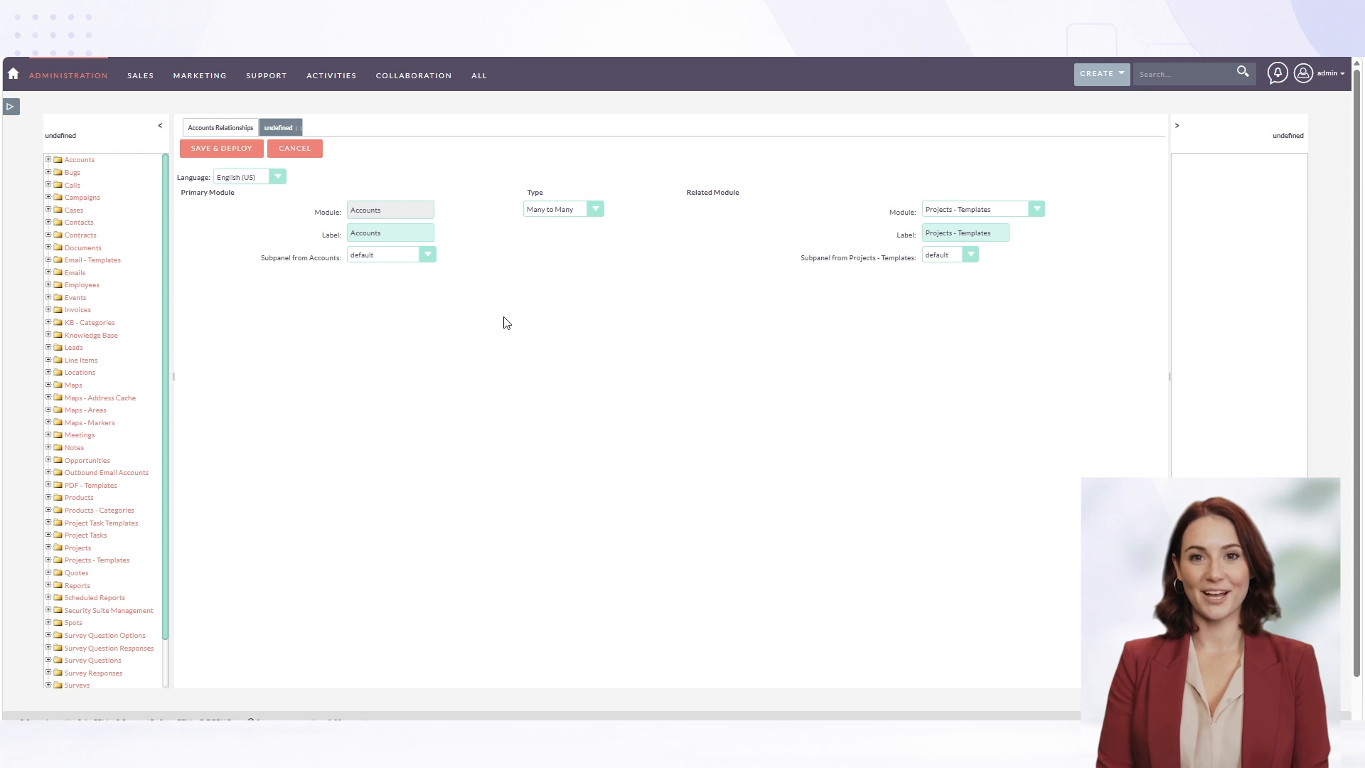
# Set the relationship to One to Many with Calls as the related module, and save and deploy it
pyautogui.click(569, 209)
pyautogui.click(574, 245)
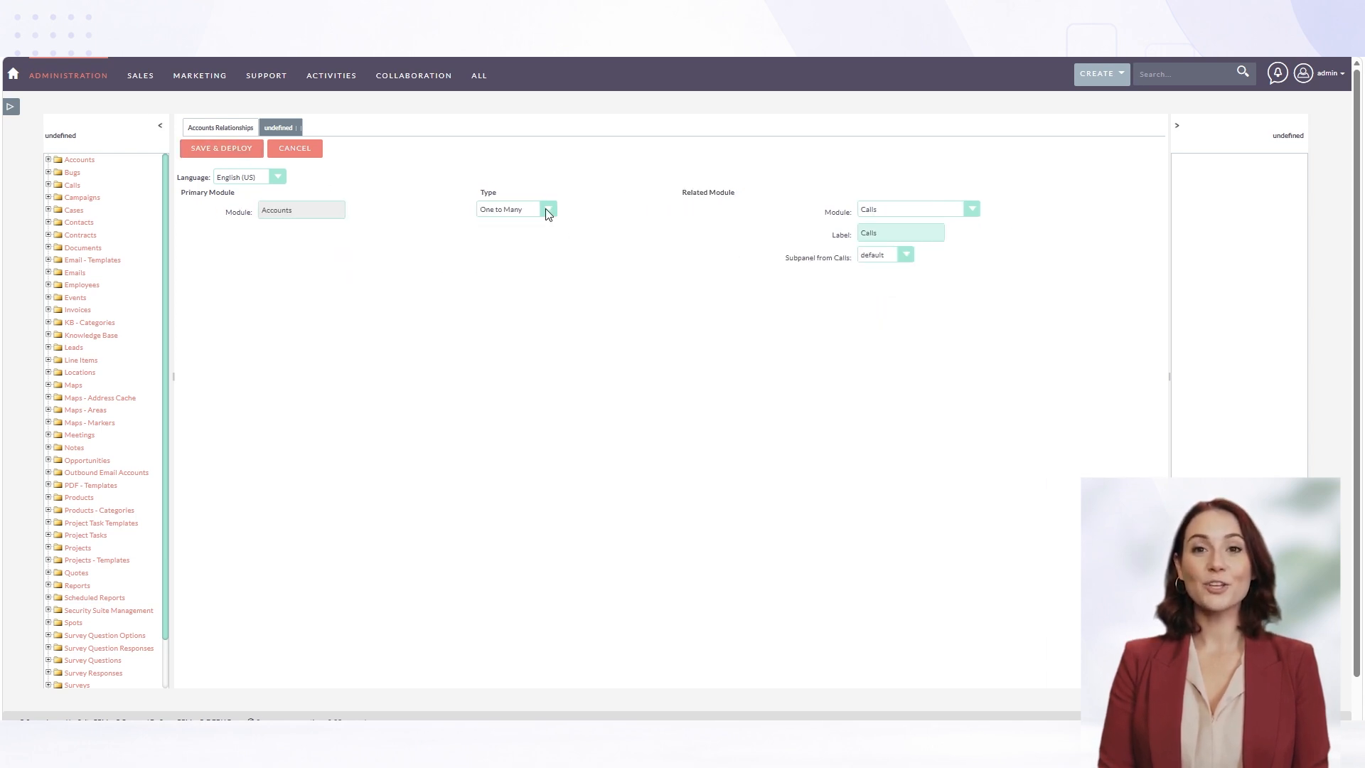
pyautogui.click(239, 150)
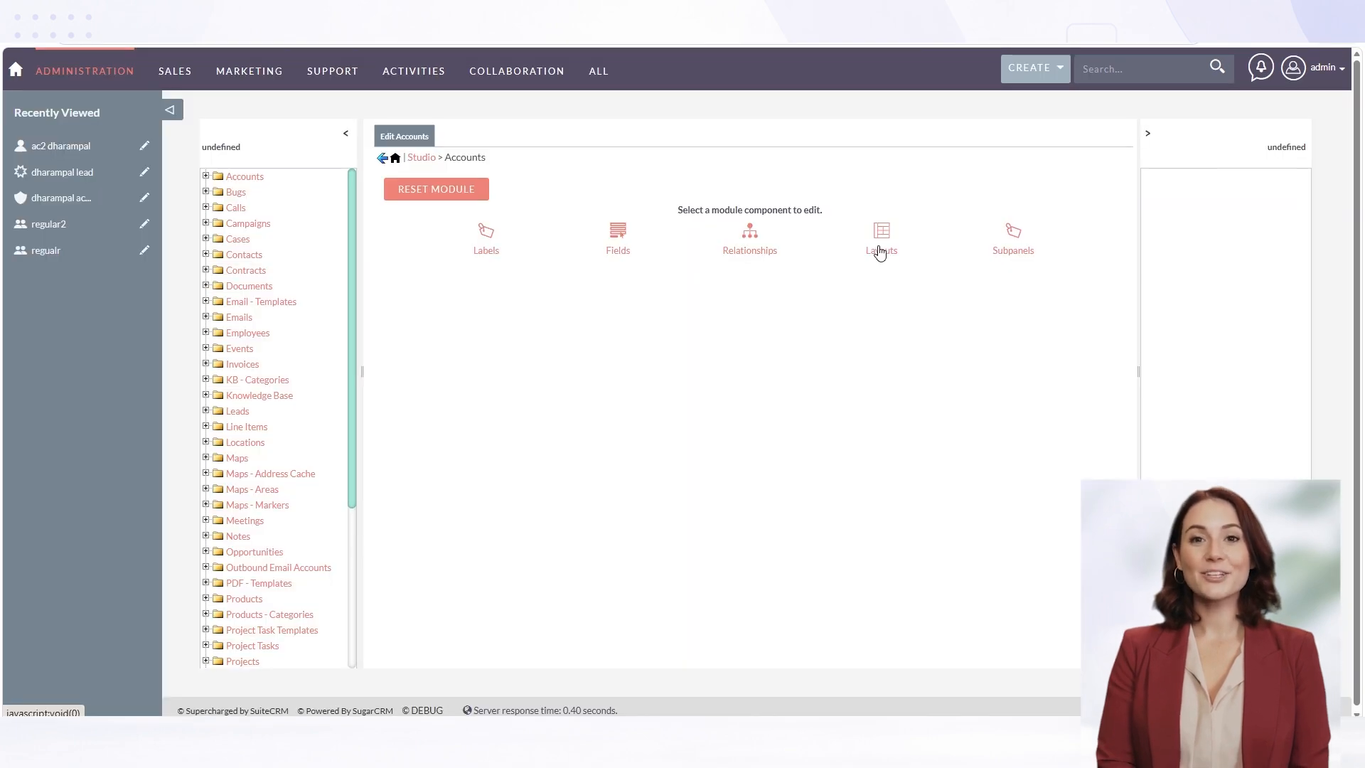
# Open the Accounts layouts and examine the Edit View, Detail View and List View
pyautogui.click(881, 253)
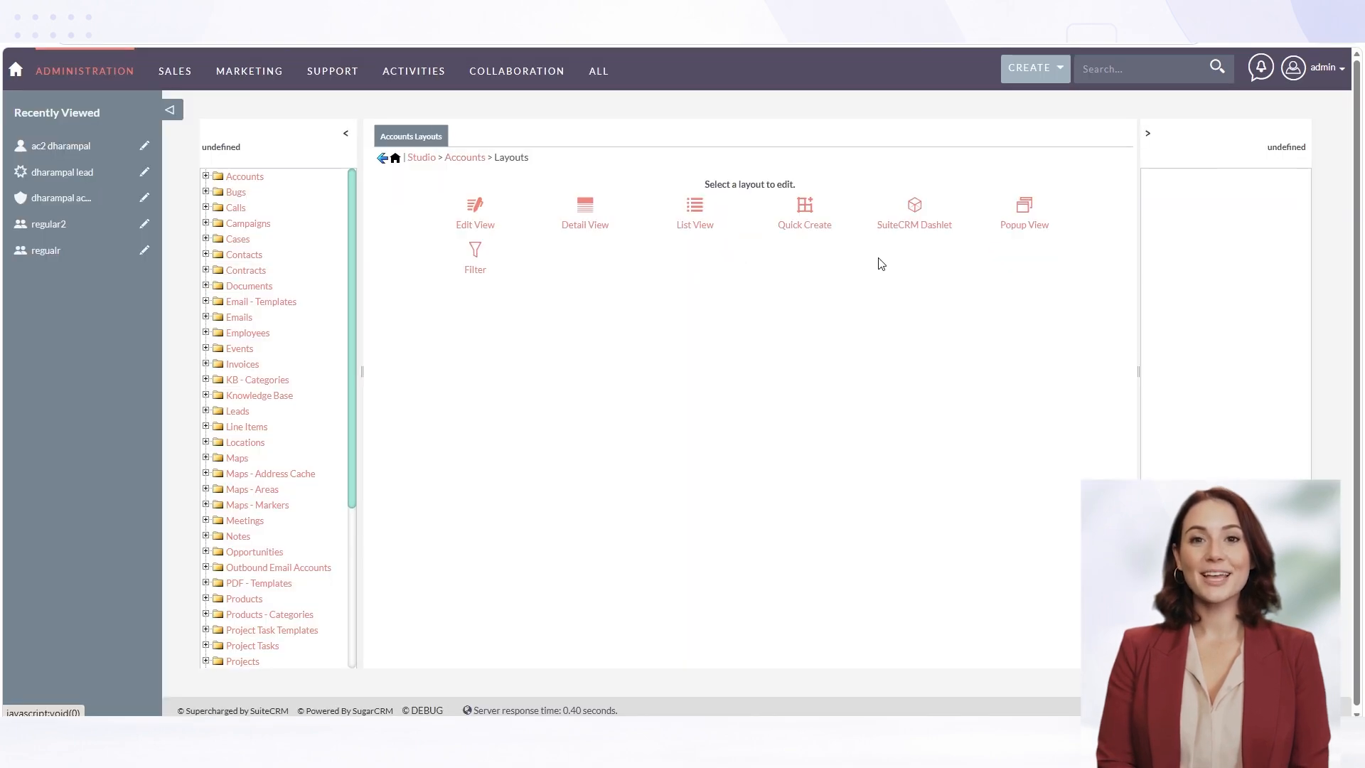
pyautogui.click(470, 226)
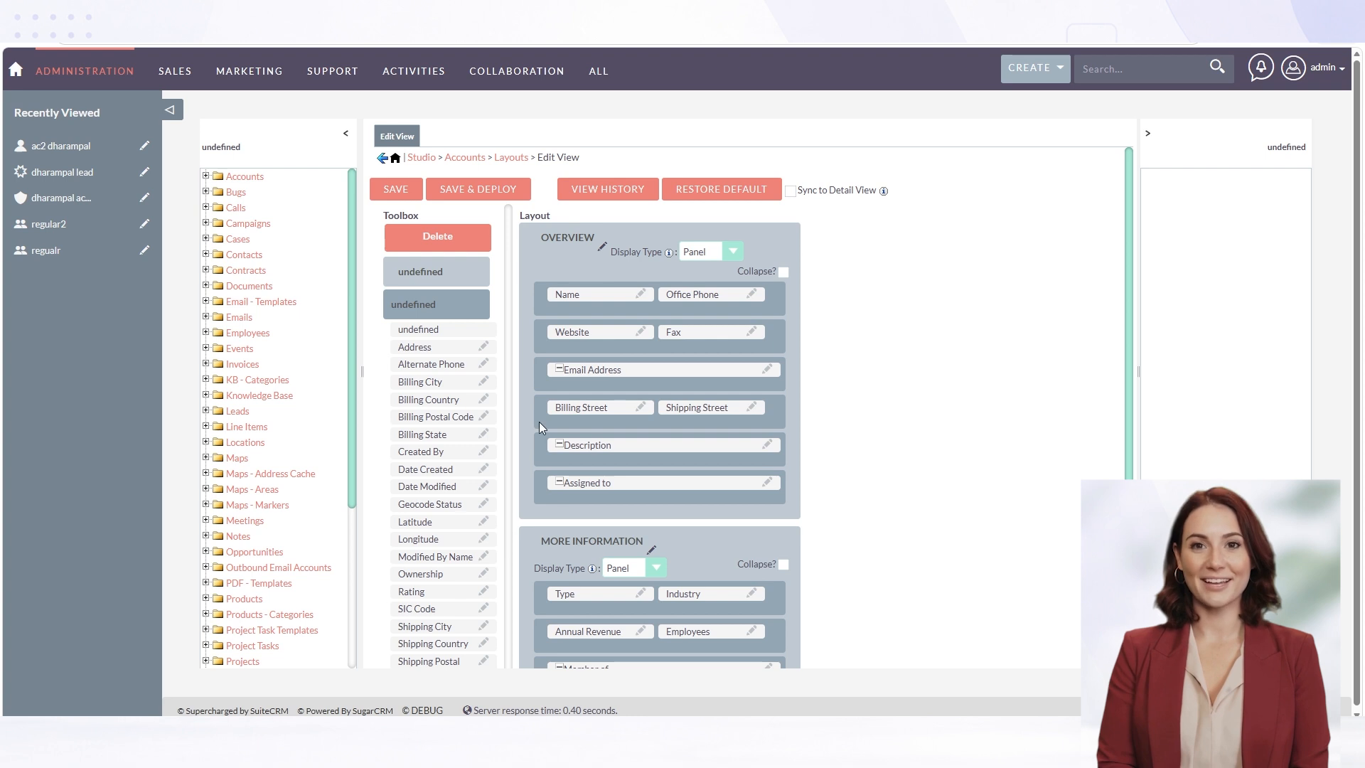
pyautogui.click(383, 159)
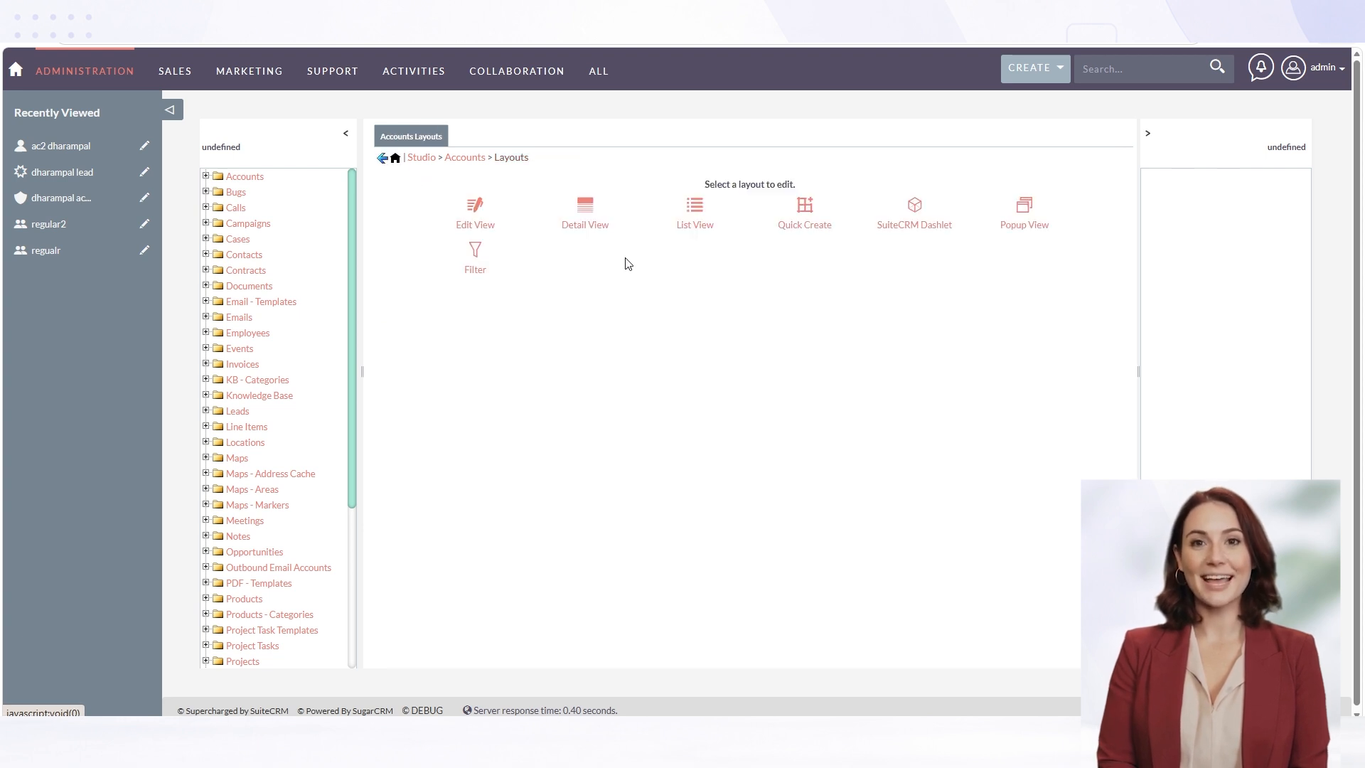
pyautogui.click(587, 221)
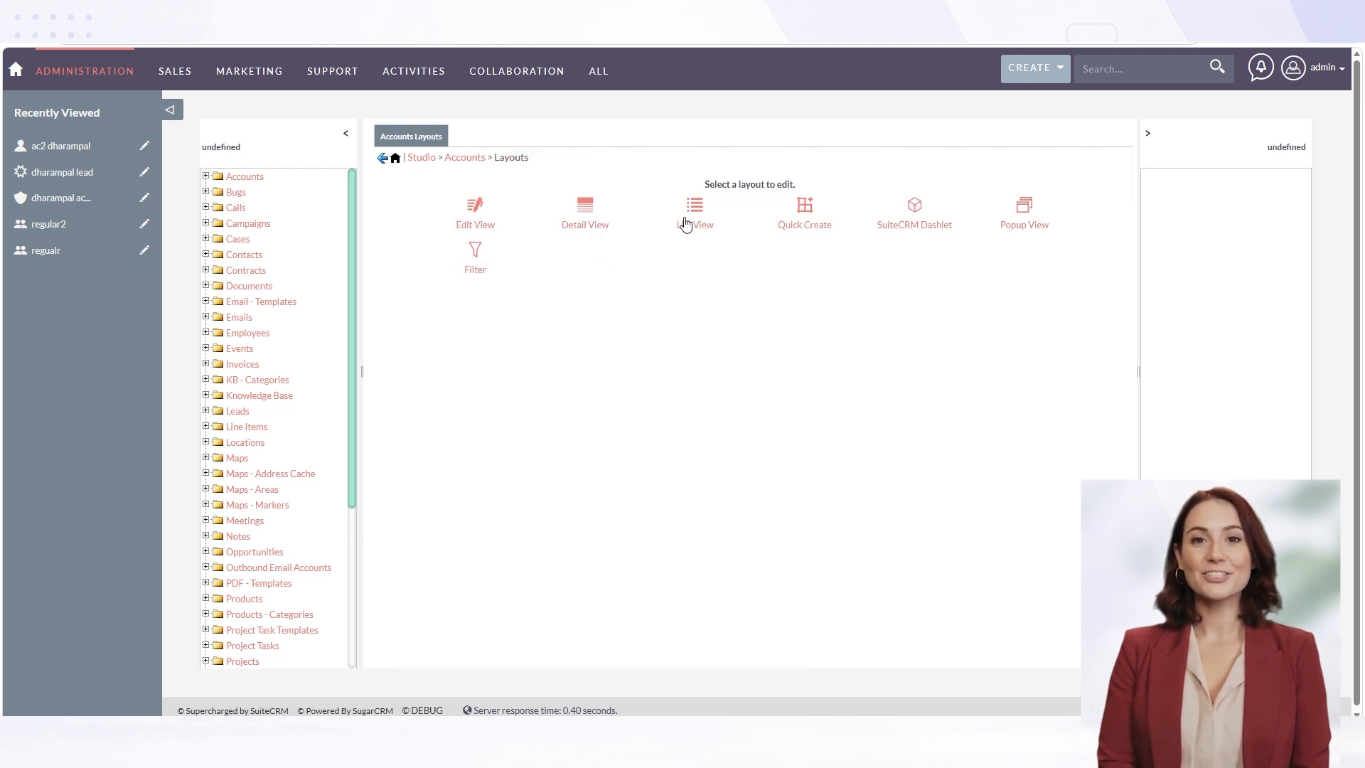
pyautogui.click(686, 225)
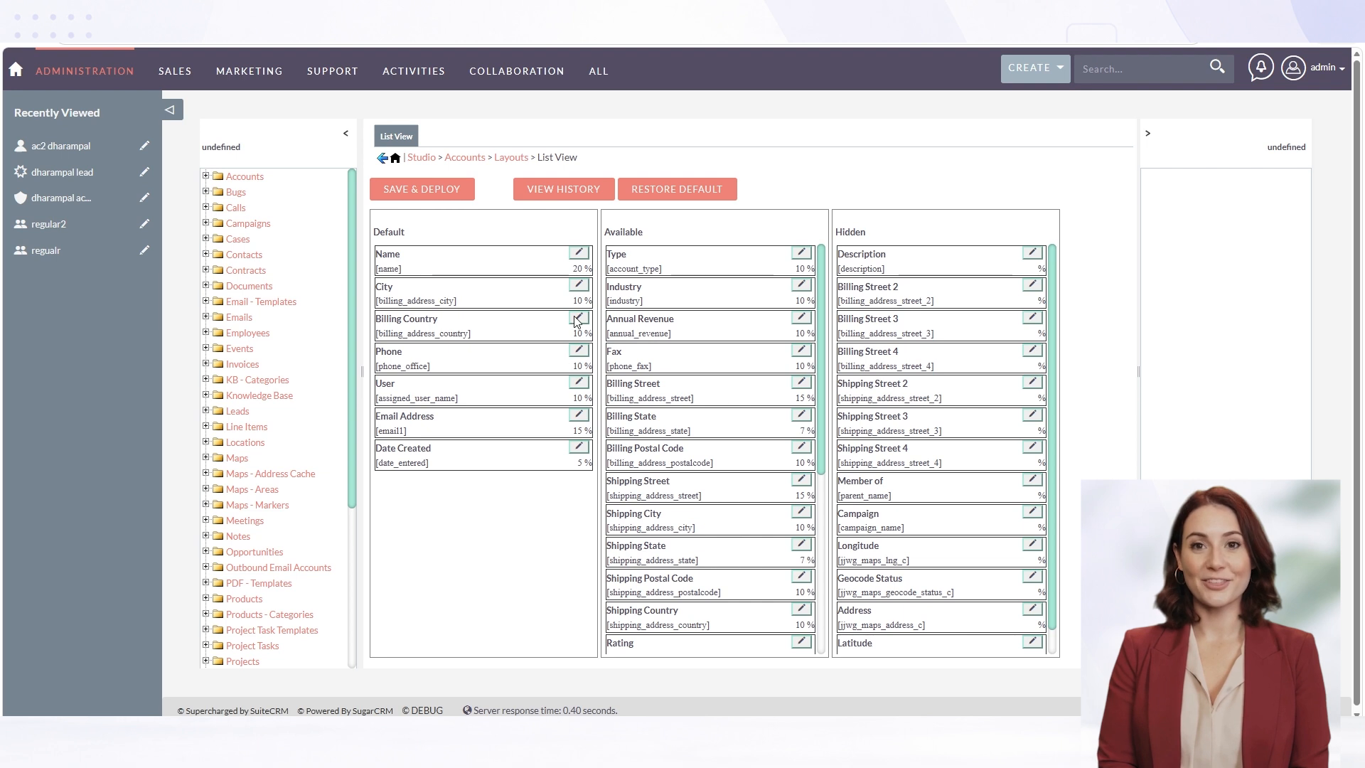
pyautogui.click(382, 159)
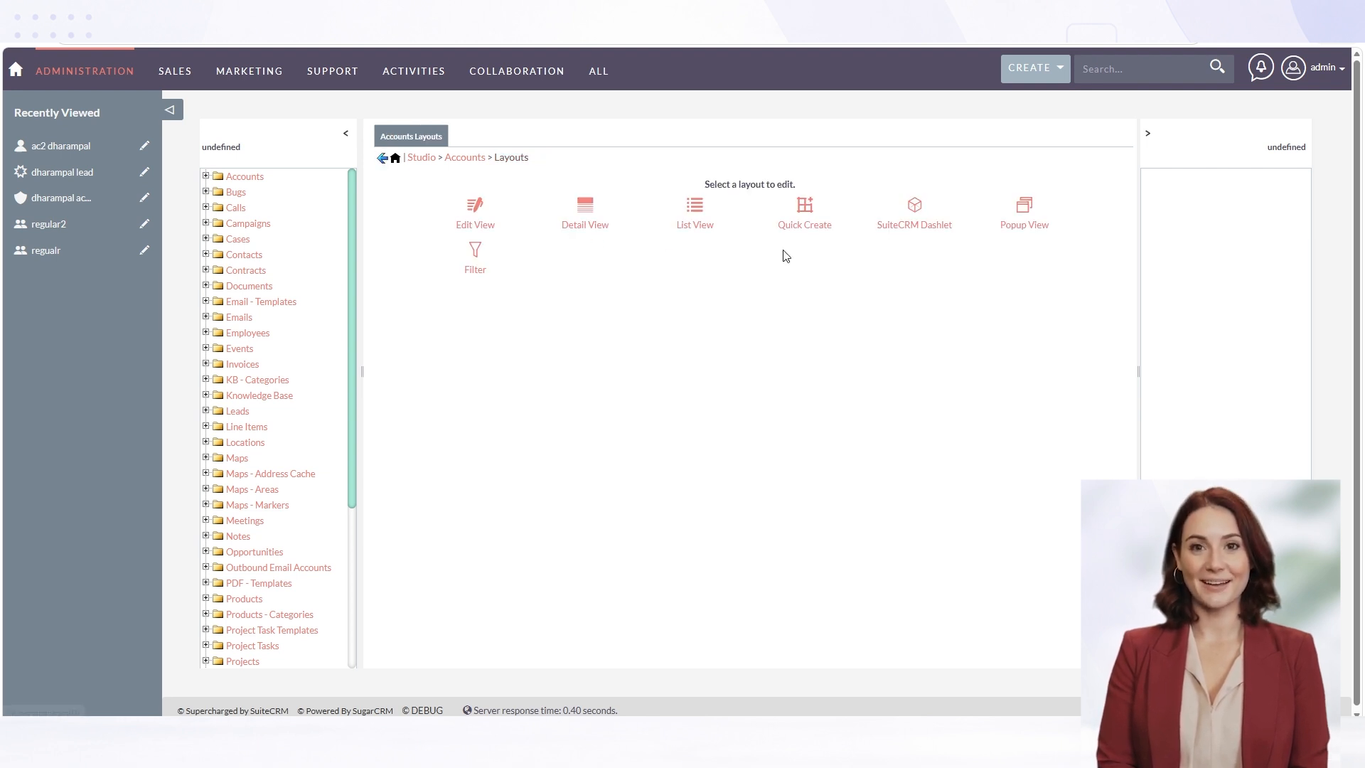
# Examine the Accounts Quick Create layout and the SuiteCRM Dashlet ListView and Search layouts
pyautogui.click(811, 227)
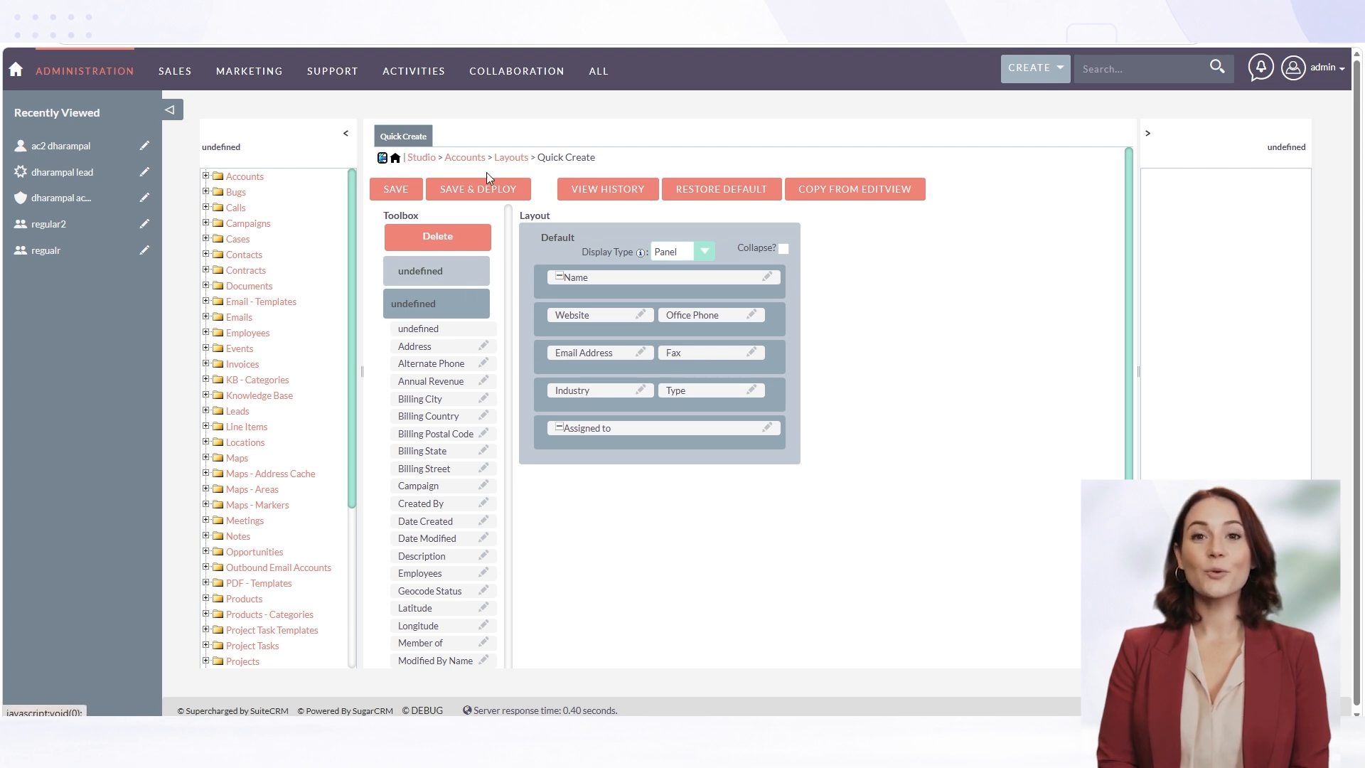
pyautogui.click(381, 157)
pyautogui.click(915, 226)
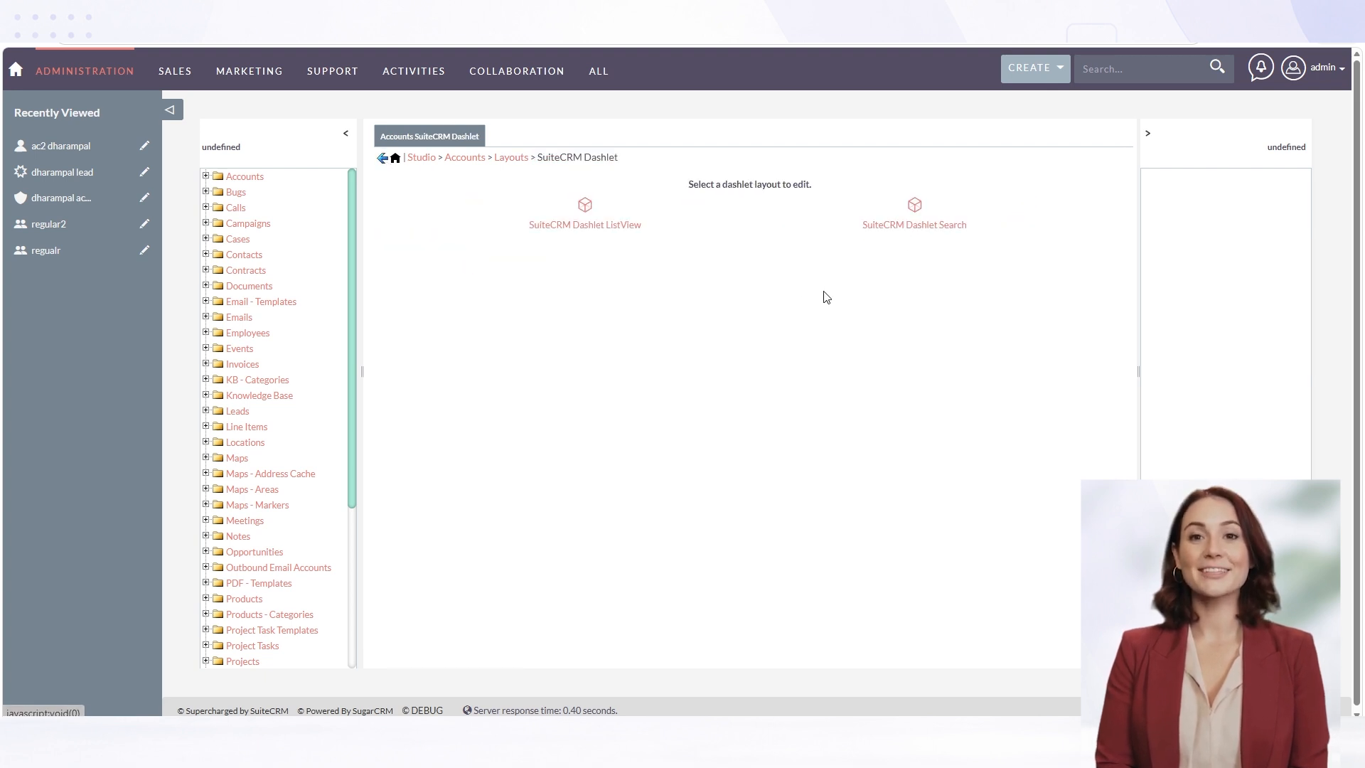
pyautogui.click(597, 226)
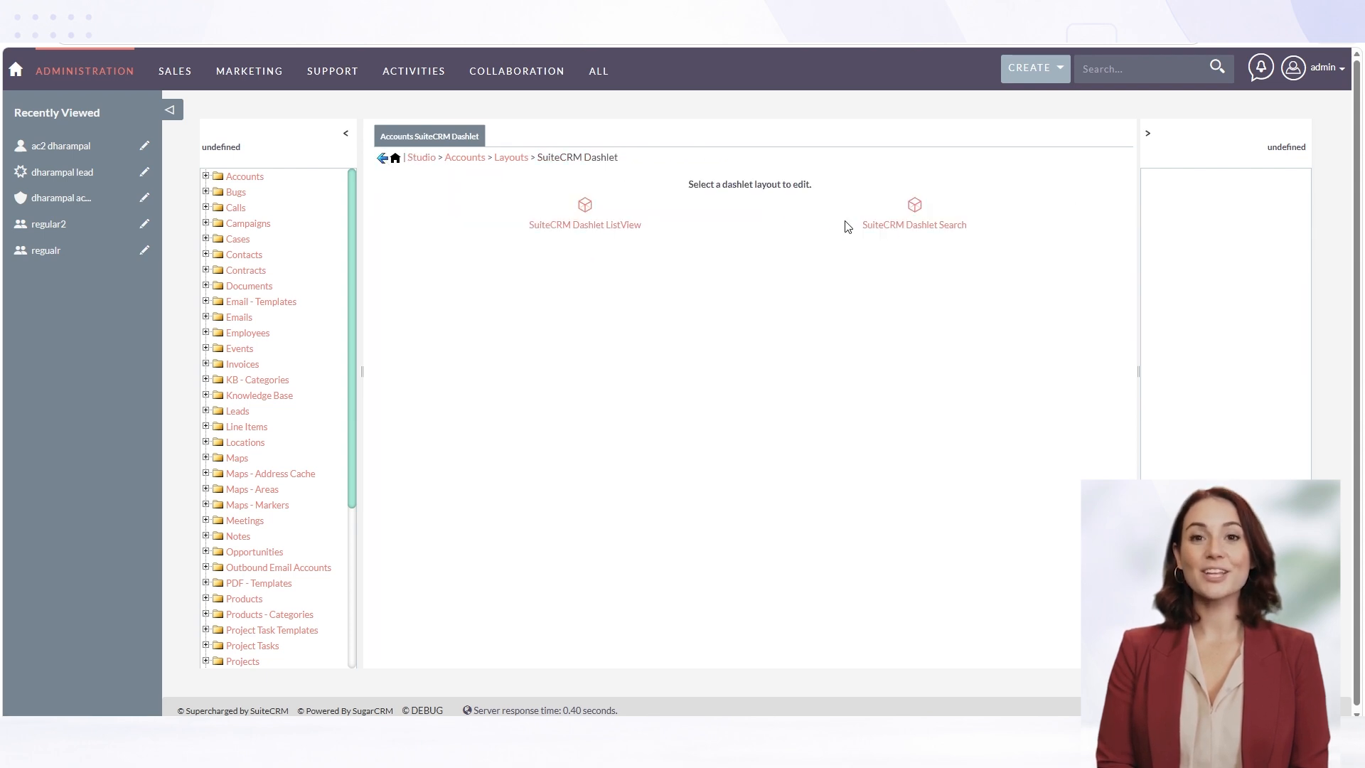
pyautogui.click(904, 226)
pyautogui.click(473, 158)
# Examine the Popup ListView and Popup Search layouts of Accounts and return to the layout overview
pyautogui.click(1021, 227)
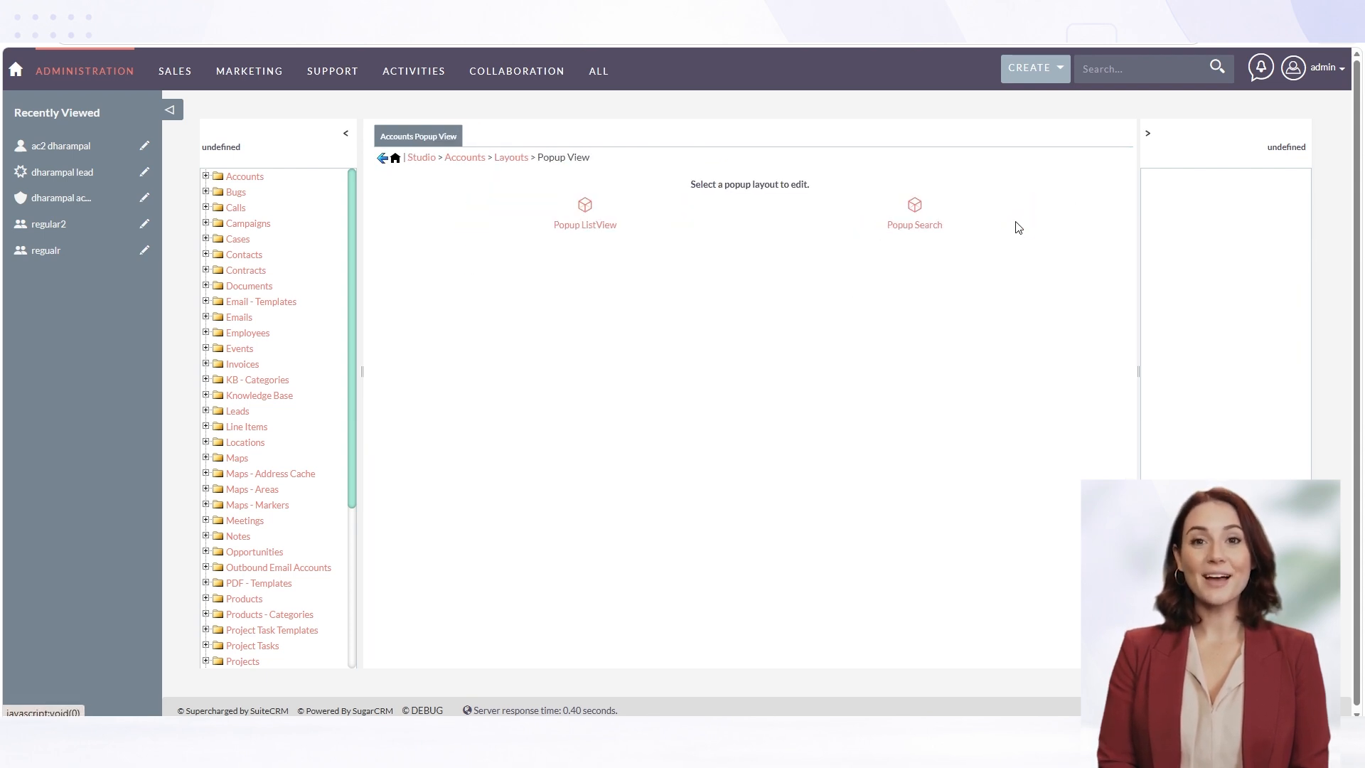
pyautogui.click(579, 229)
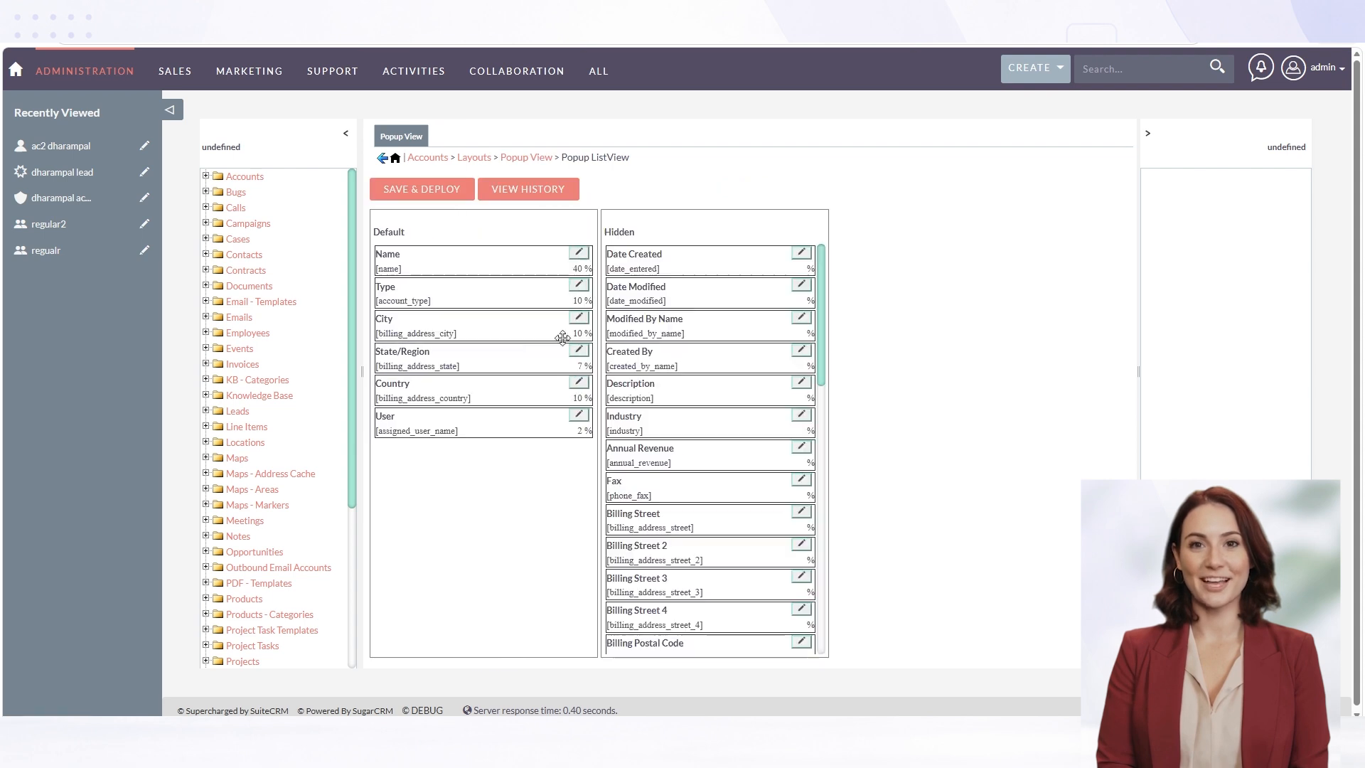
pyautogui.click(382, 158)
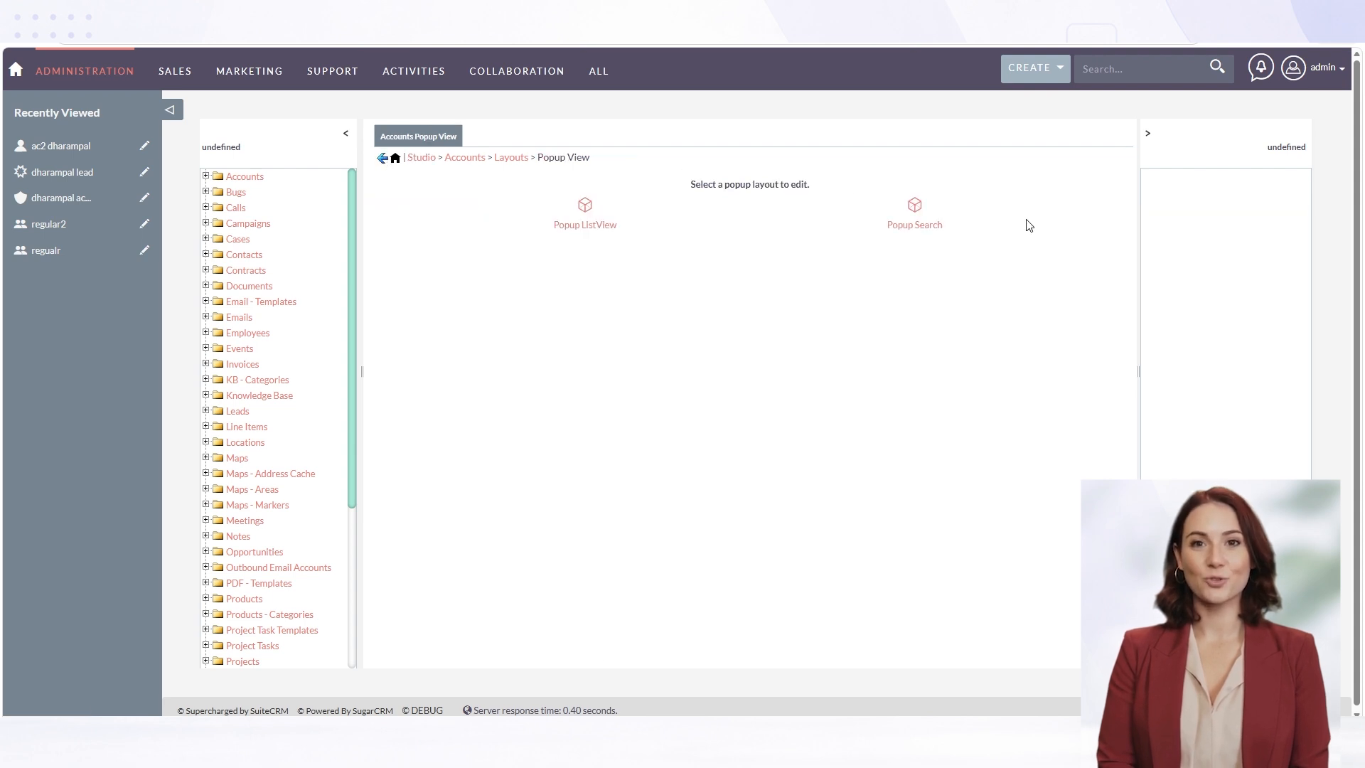
pyautogui.click(913, 224)
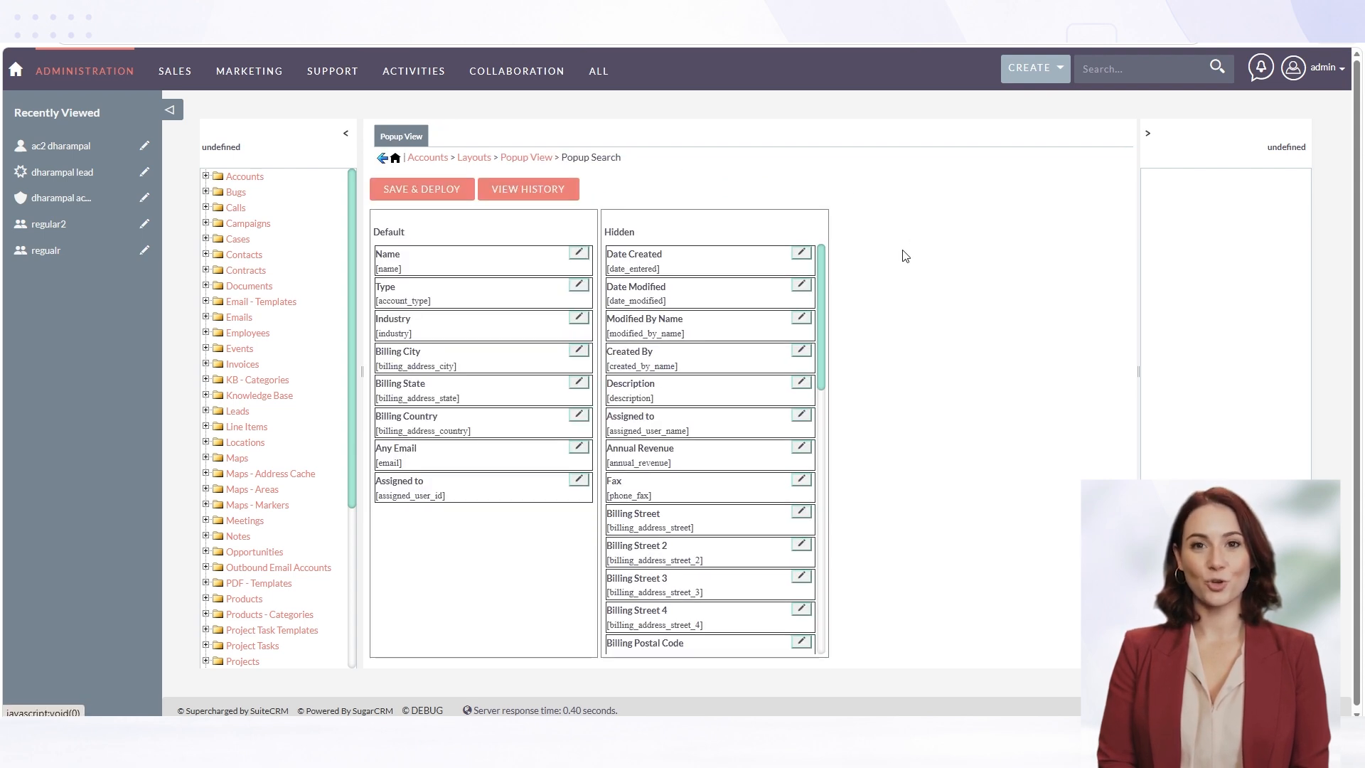
pyautogui.click(382, 158)
pyautogui.click(382, 159)
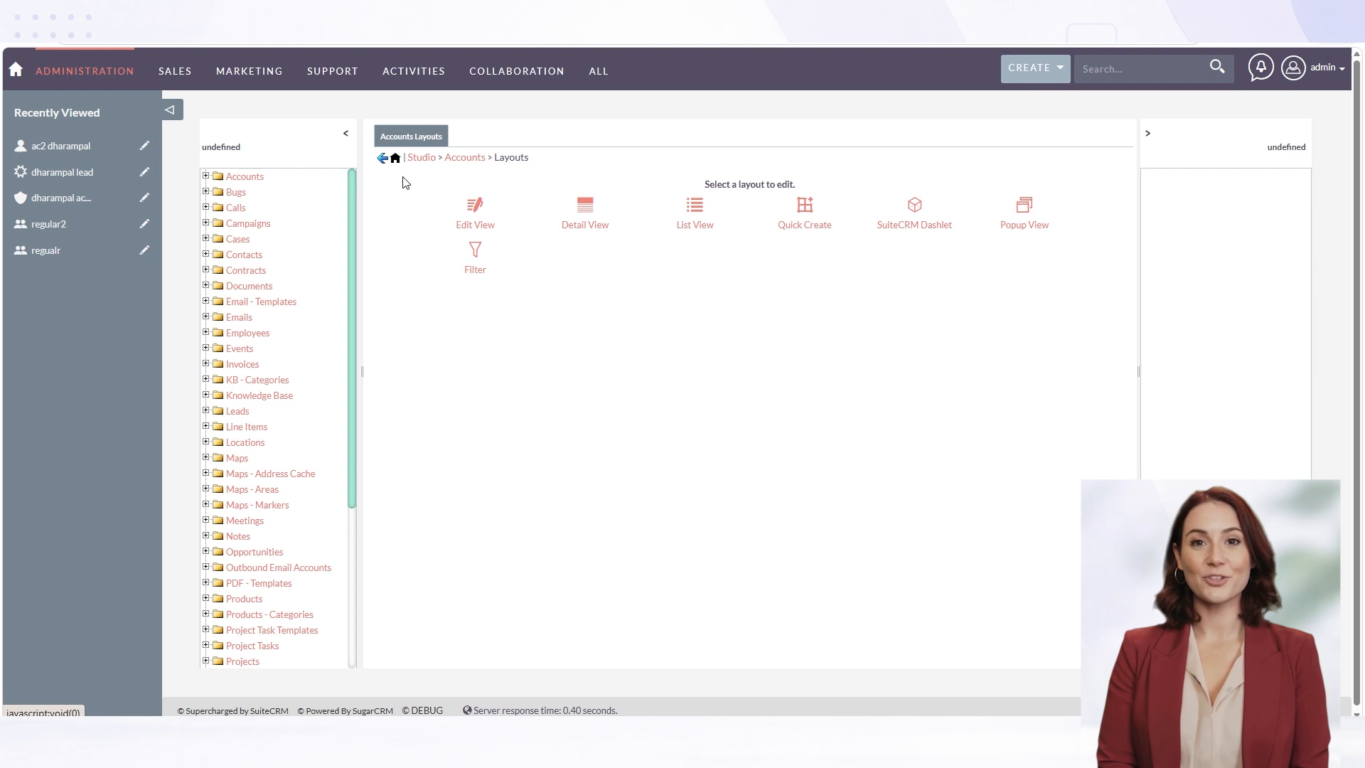
# Examine the Quick Filter and Advanced Filter layouts of the Accounts module
pyautogui.click(477, 254)
pyautogui.click(583, 226)
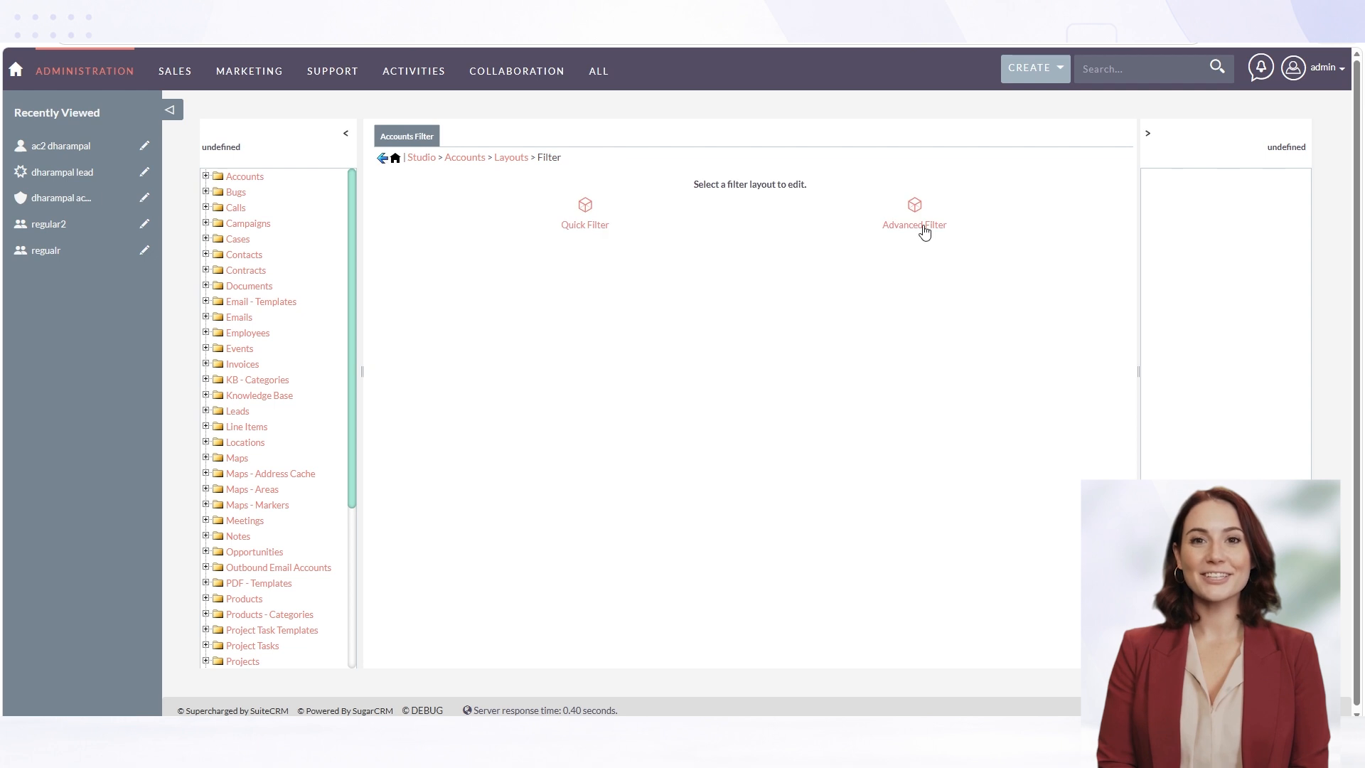
pyautogui.click(924, 226)
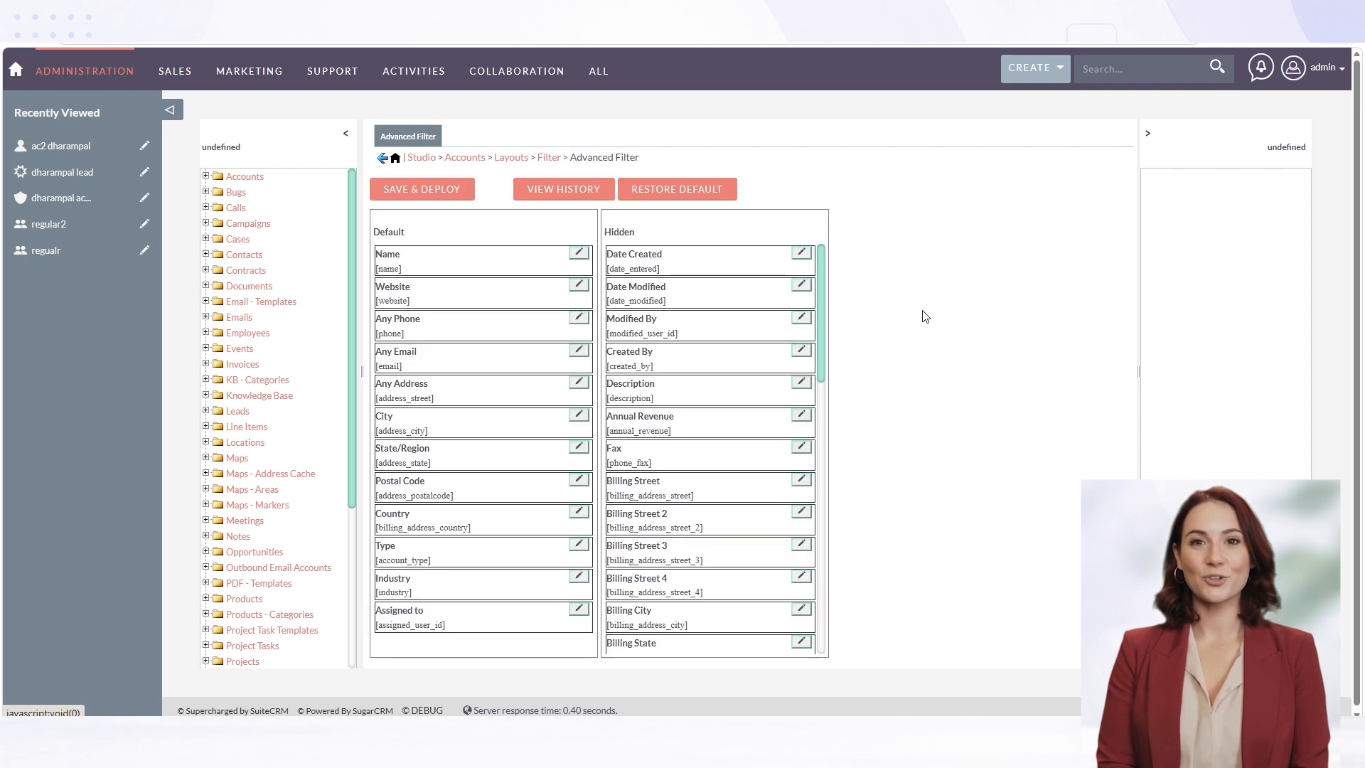
# Return to the Accounts module's component overview and open its list of editable subpanels
pyautogui.click(382, 159)
pyautogui.click(382, 159)
pyautogui.click(383, 159)
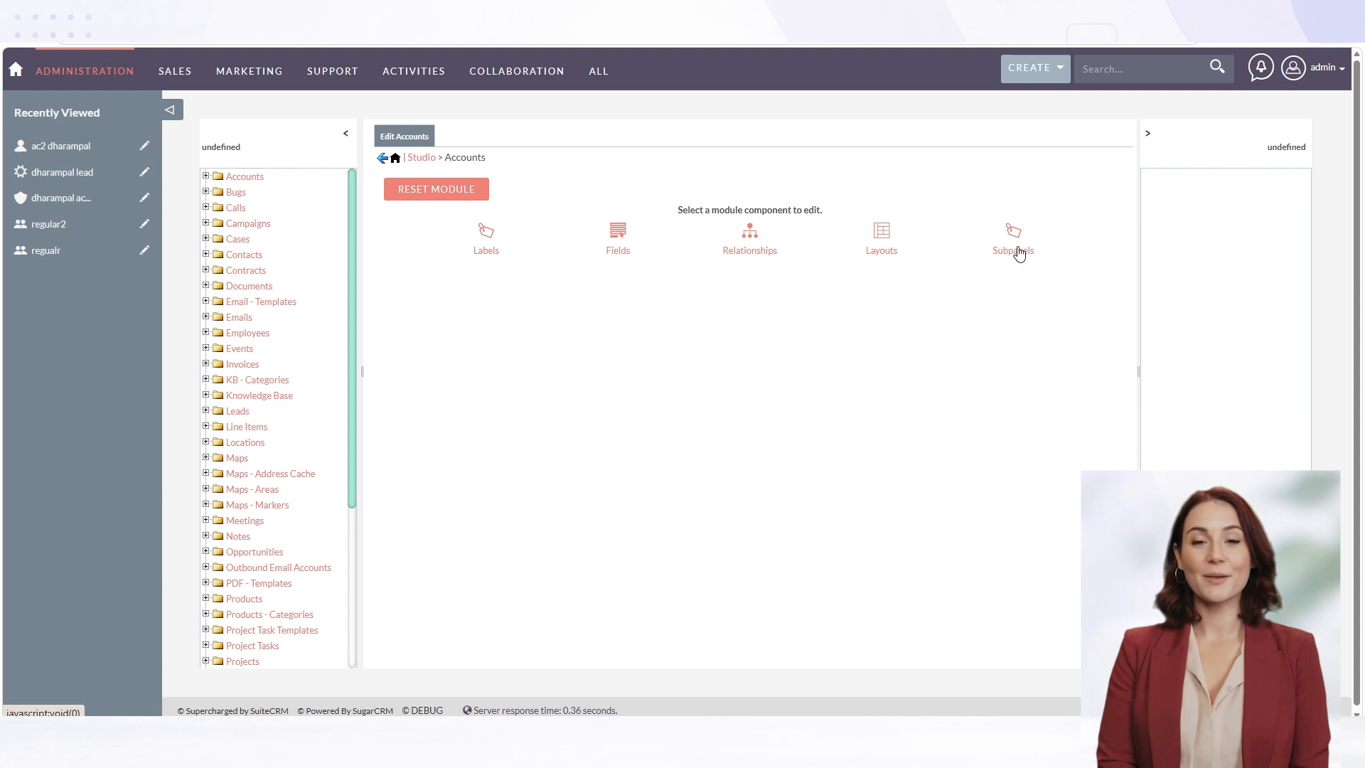
pyautogui.click(1020, 250)
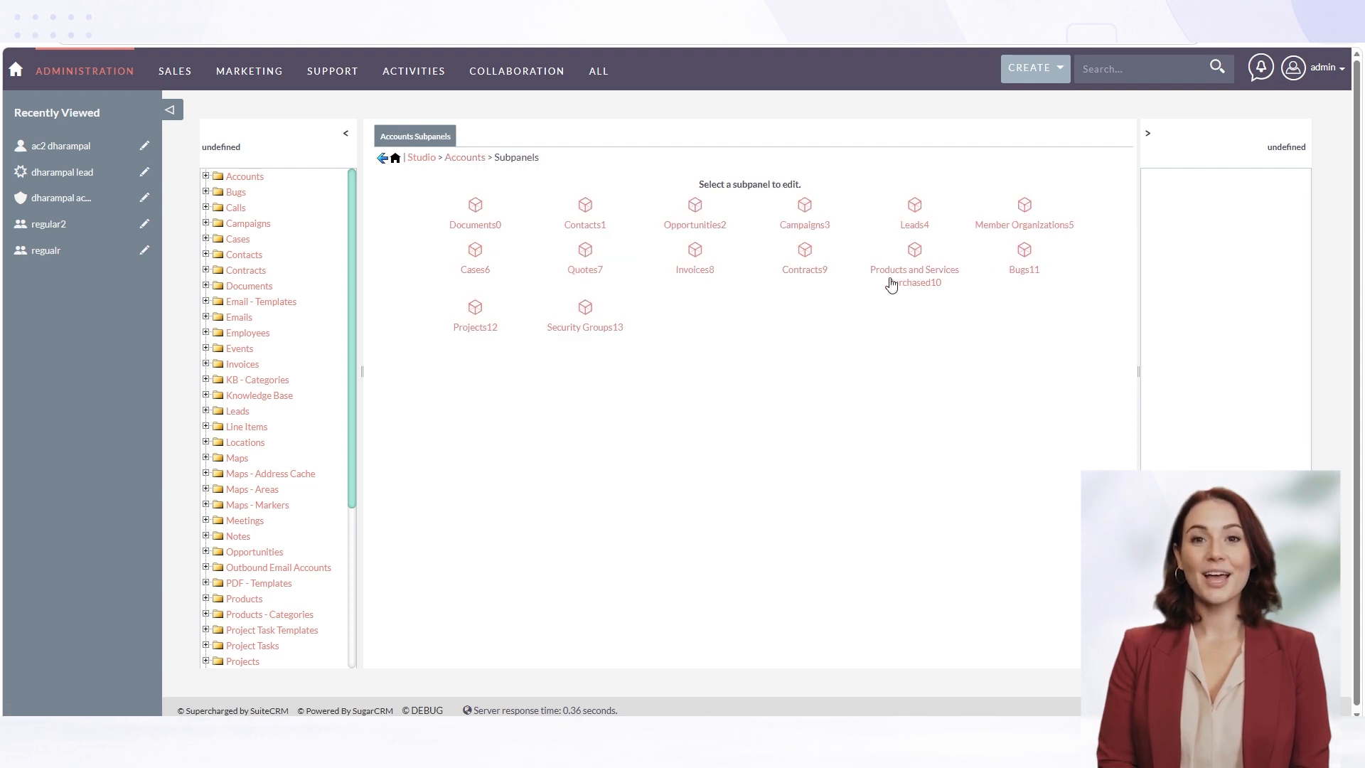